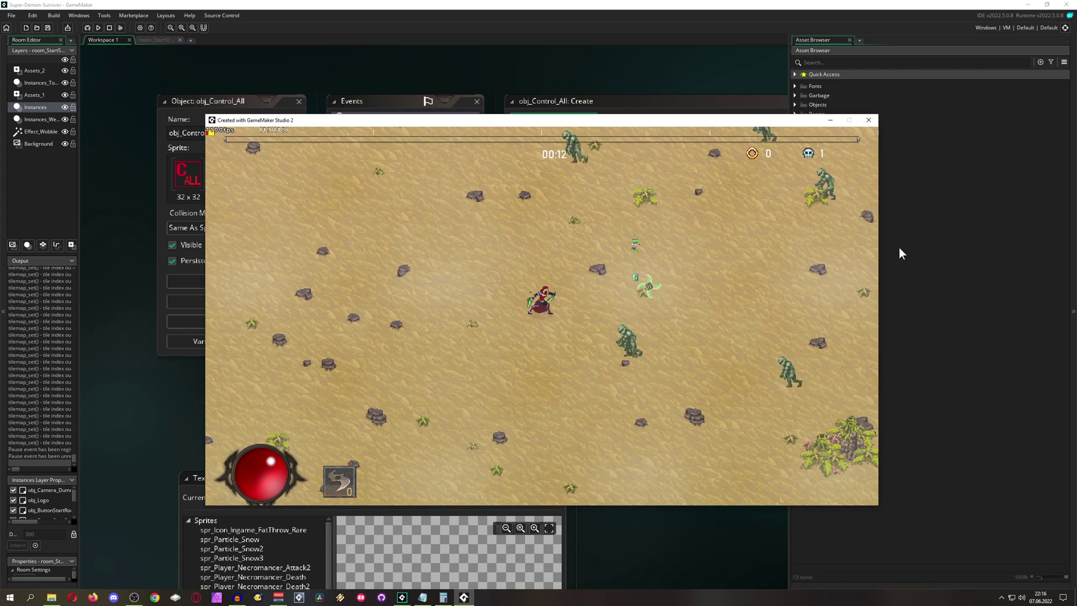
- Steer the character up and right to the dropped gems and take the Power upgrade on level up
key(d)
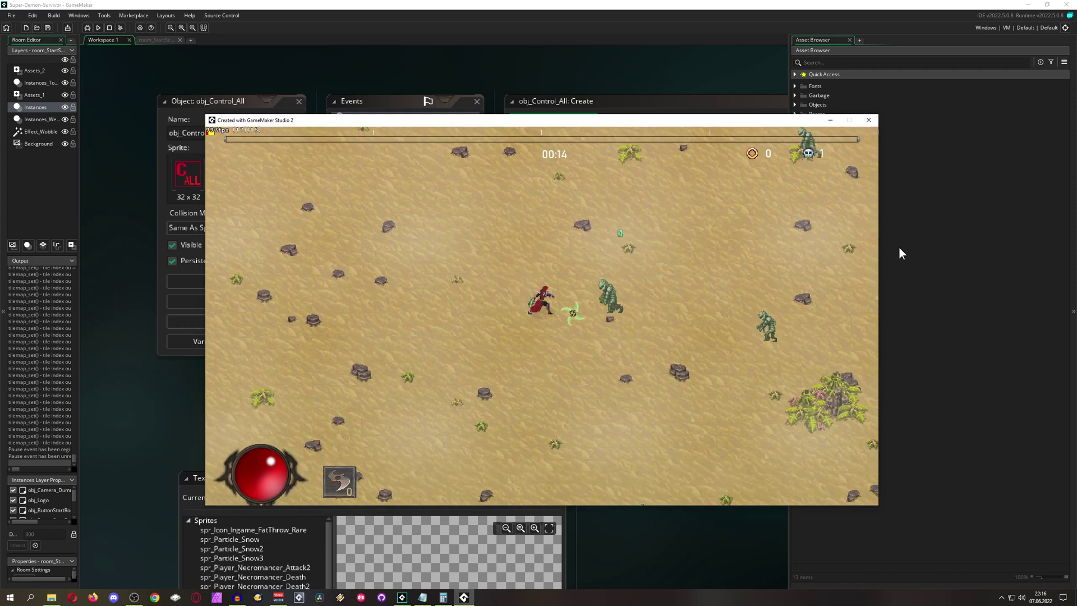
key(d)
key(w)
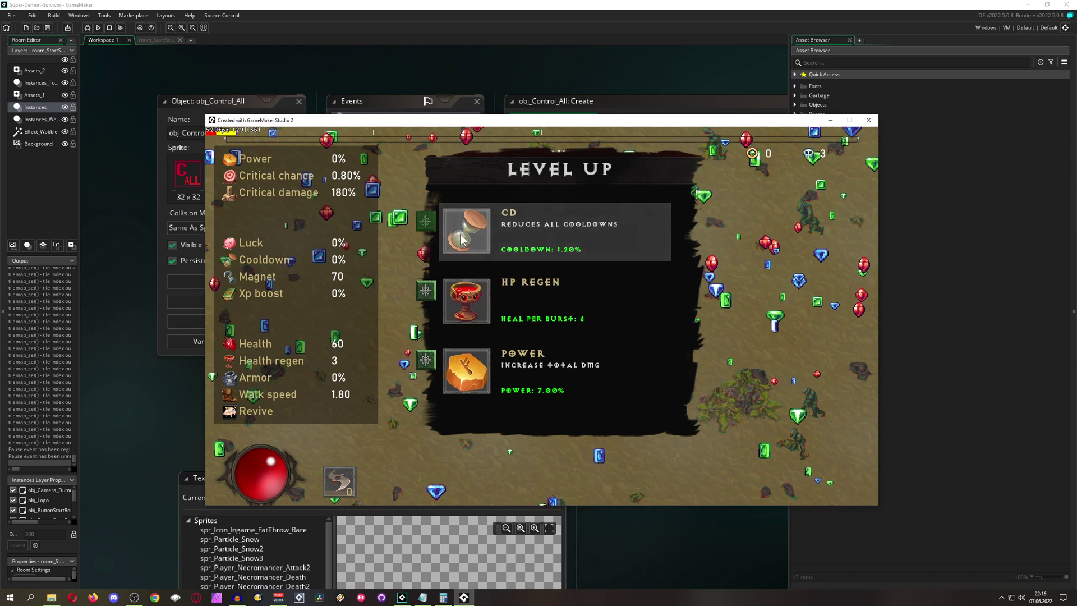
click(475, 355)
- Steer the character mostly left and up across the field while its weapon attacks the approaching enemies
key(s)
key(a)
key(w)
key(w)
key(a)
key(a)
key(w)
key(a)
key(s)
key(w)
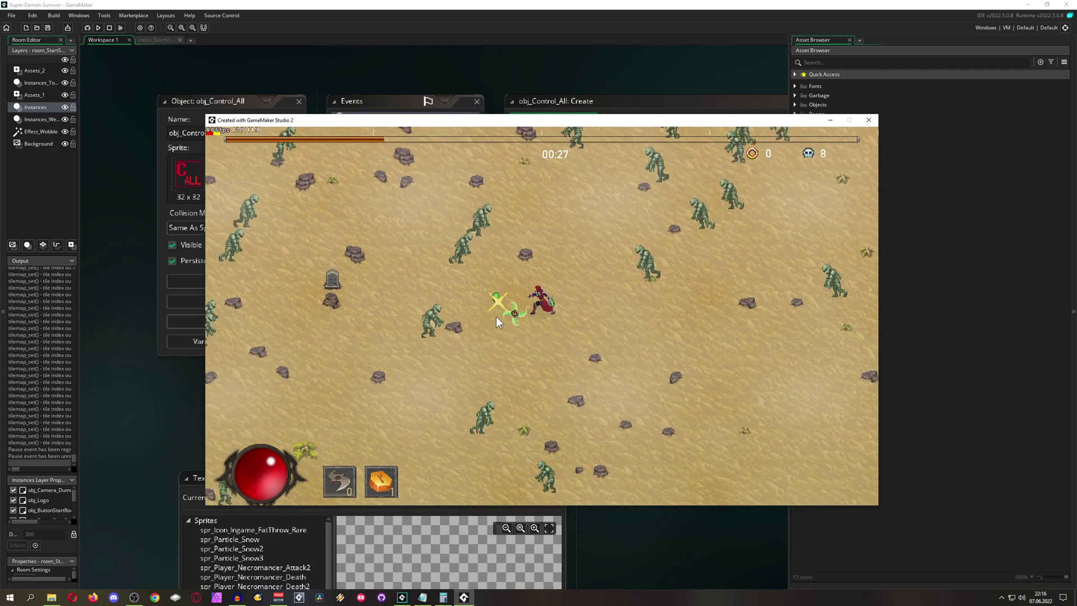
- Lead the character right across the field, dodging the enemy groups and collecting the gems they drop
key(w)
key(d)
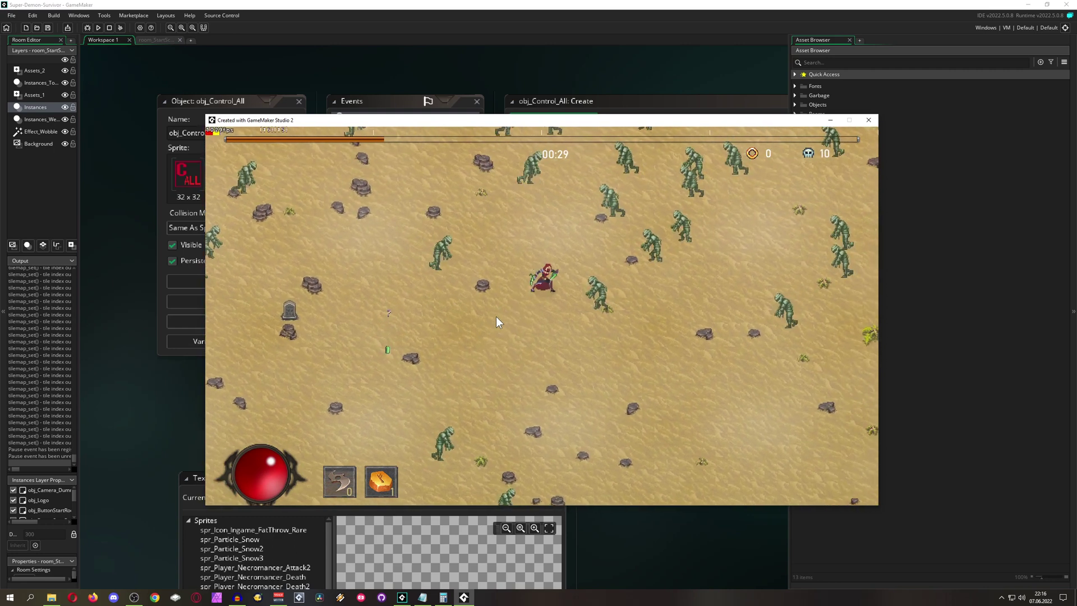
key(w)
key(d)
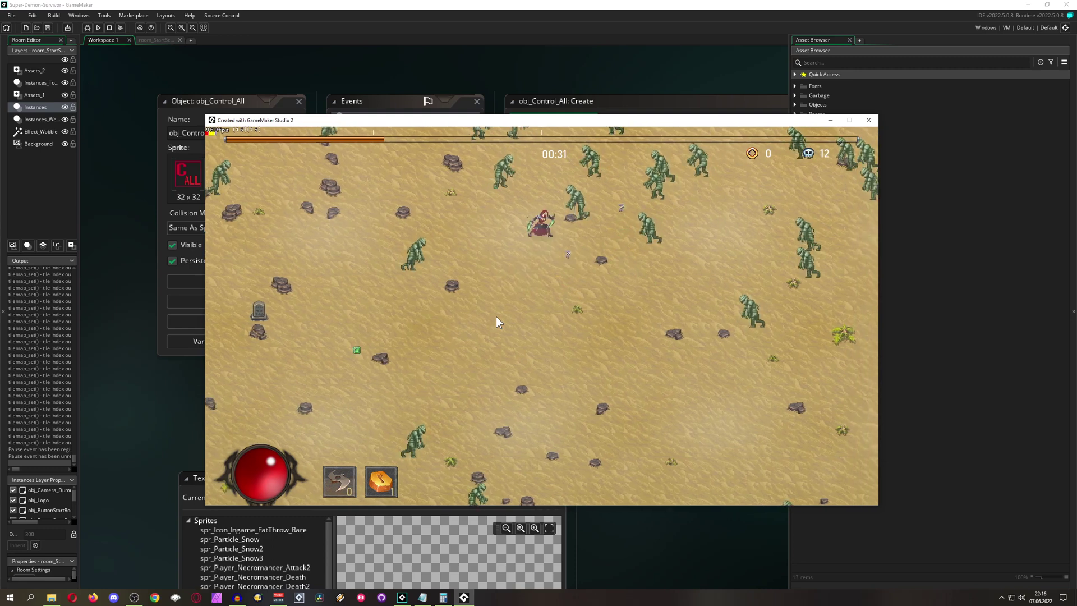
key(d)
key(s)
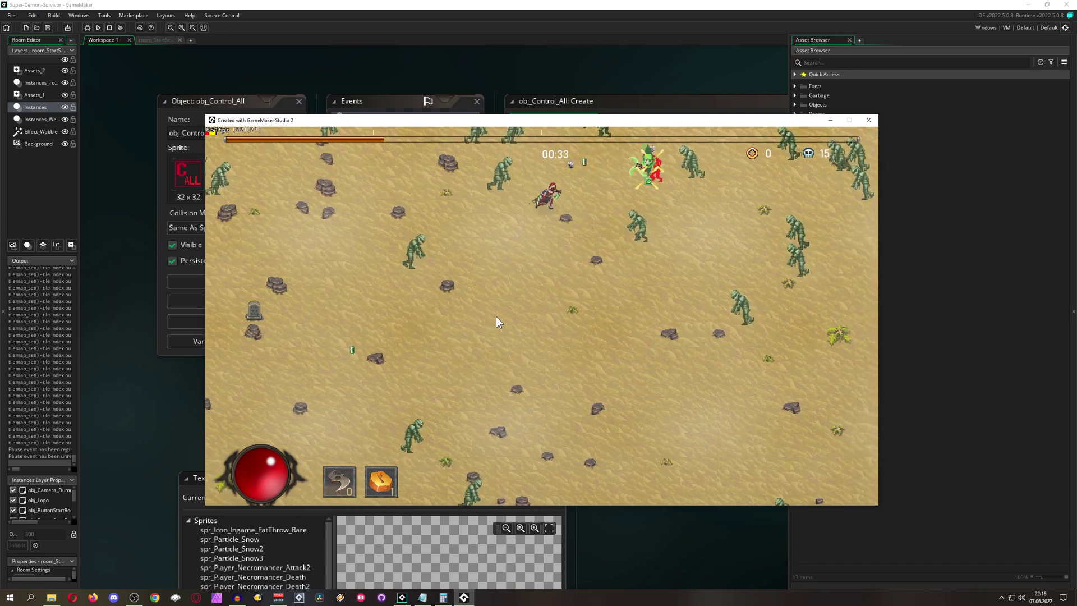
key(d)
key(s)
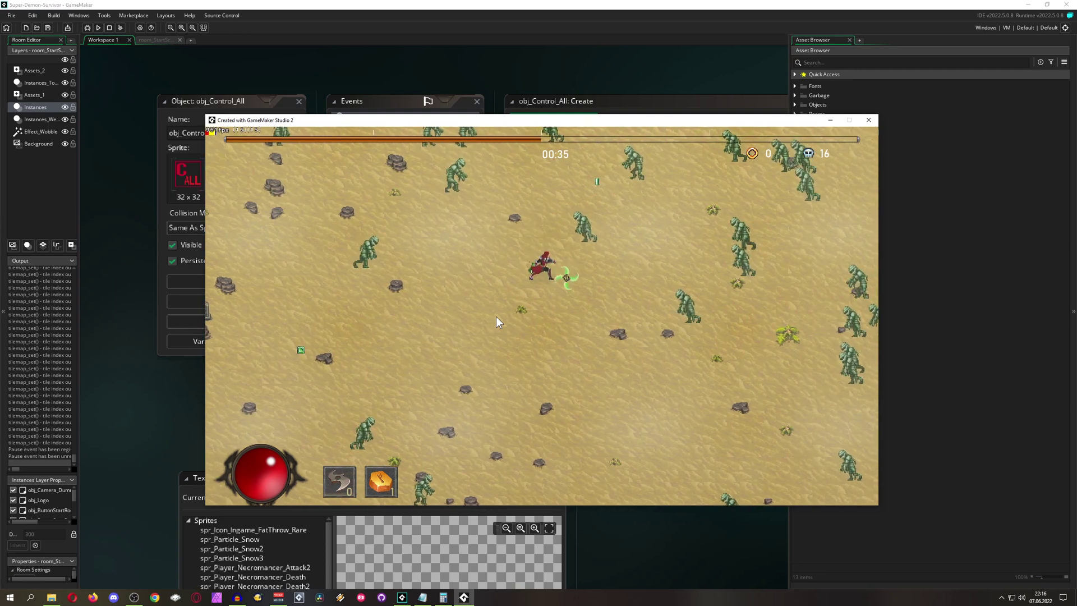
key(d)
key(w)
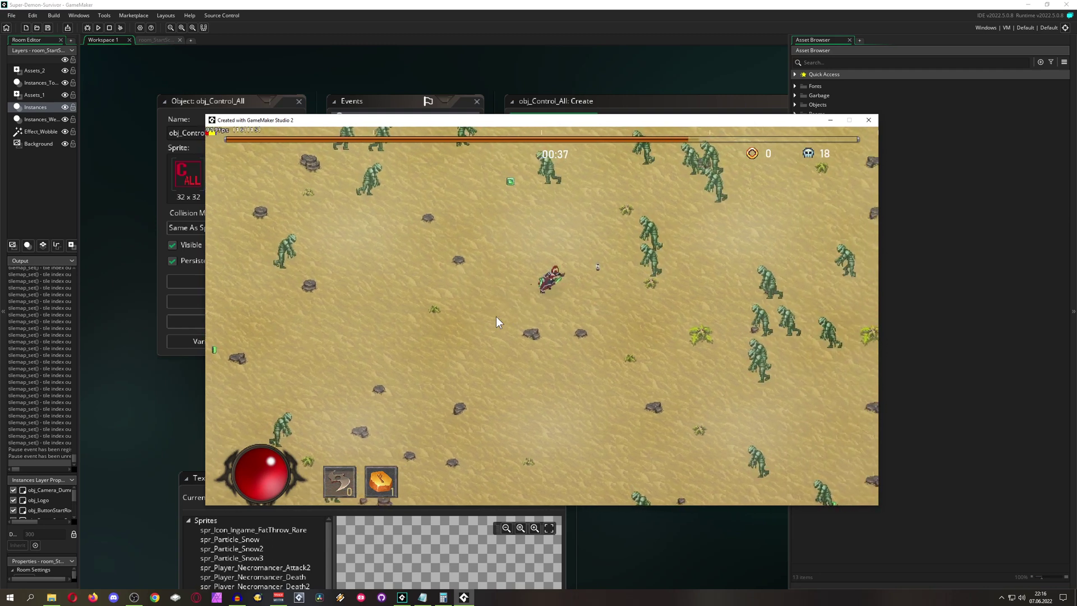
key(d)
key(s)
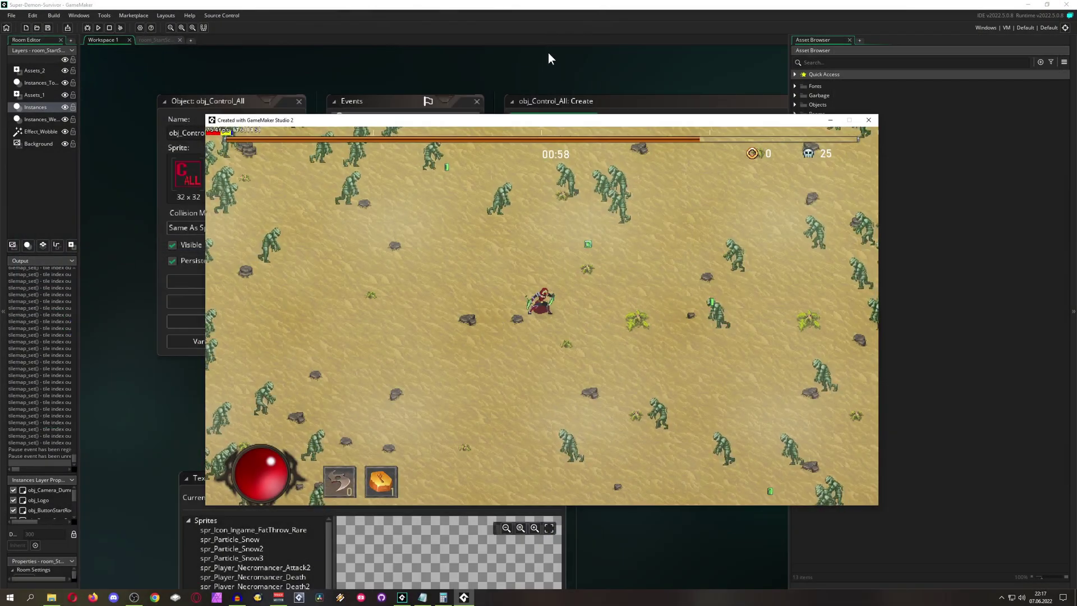
- Move the game window up slightly and examine the show_debug_overlay(1) line in the Create event of obj_Control_All
drag(592, 119, 606, 98)
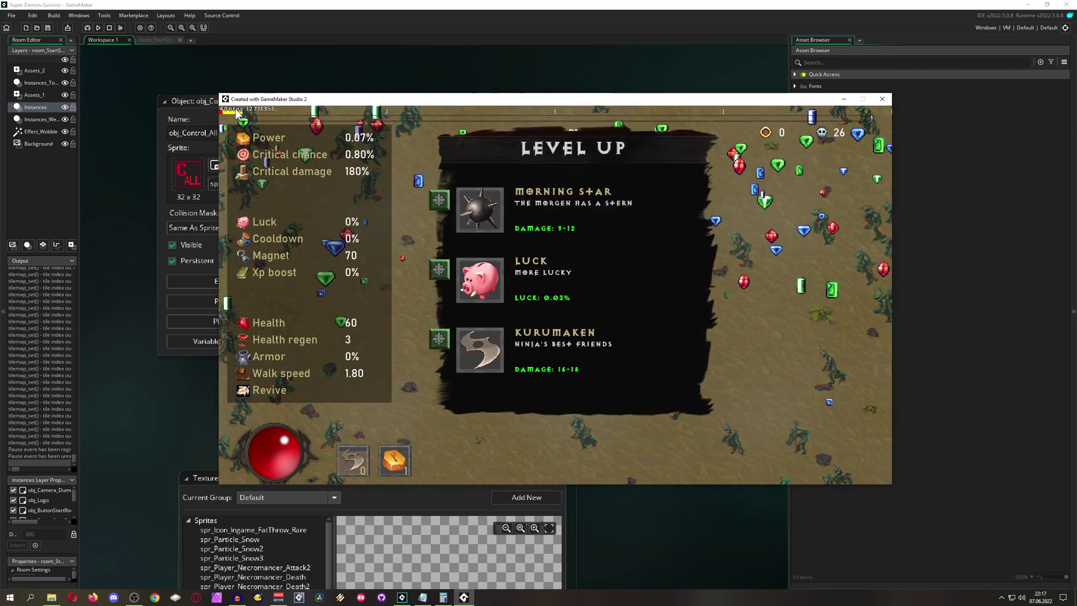
click(417, 19)
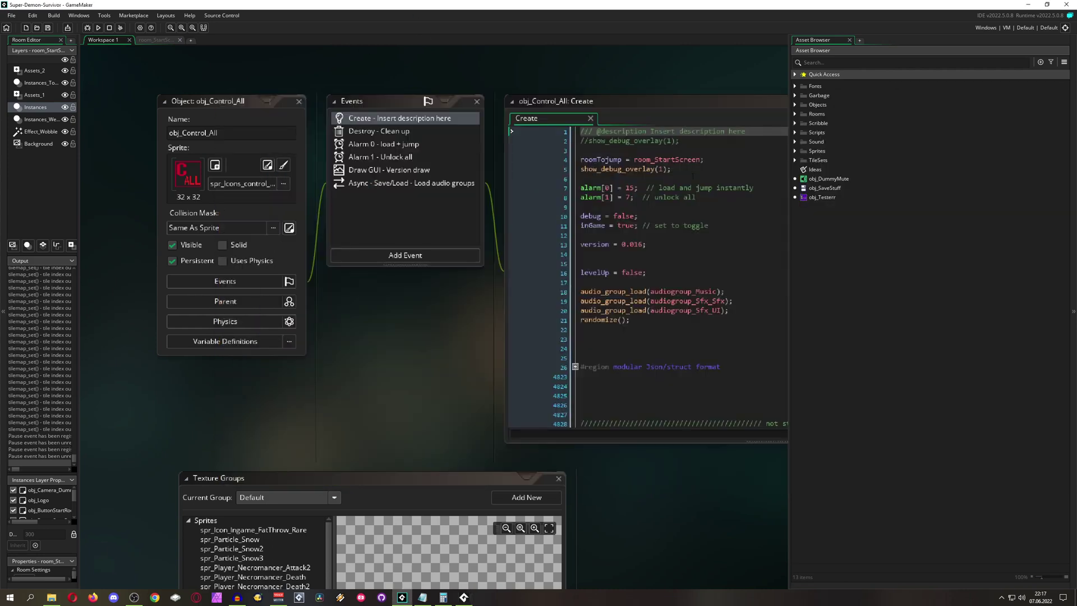
ctrl+scroll(693, 177, up, 3)
drag(675, 168, 452, 177)
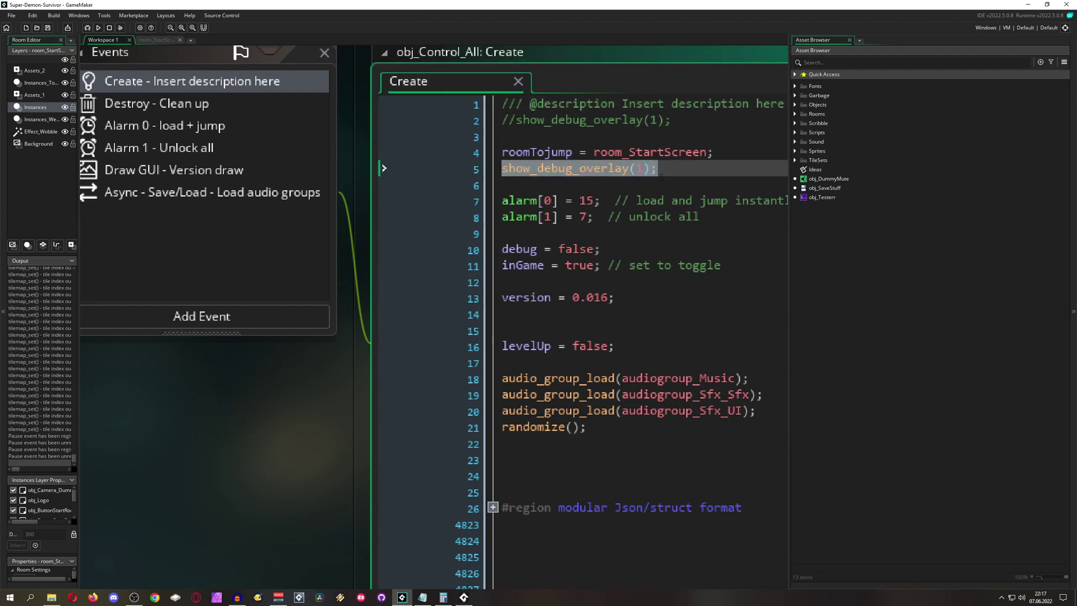
ctrl+scroll(634, 219, down, 3)
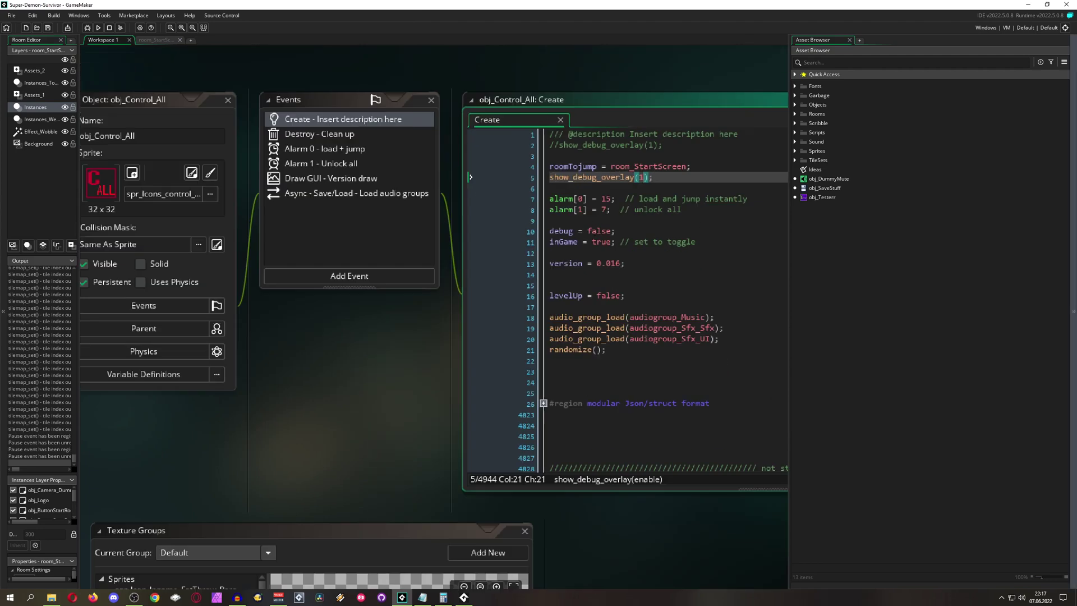
- Switch back to the running game and choose the Kurumaken upgrade
key(alt+Tab)
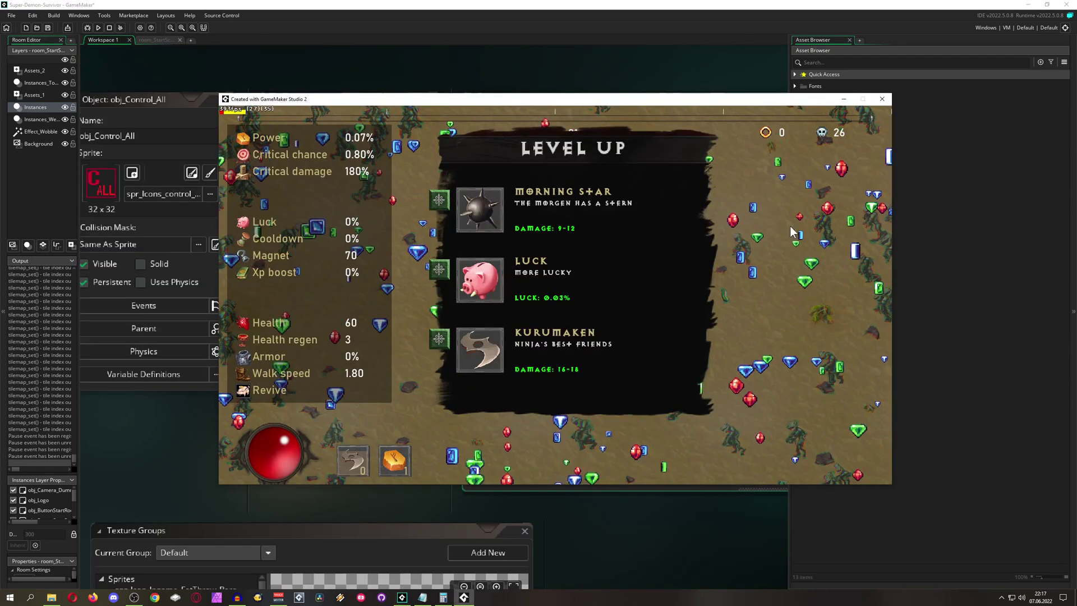
click(499, 331)
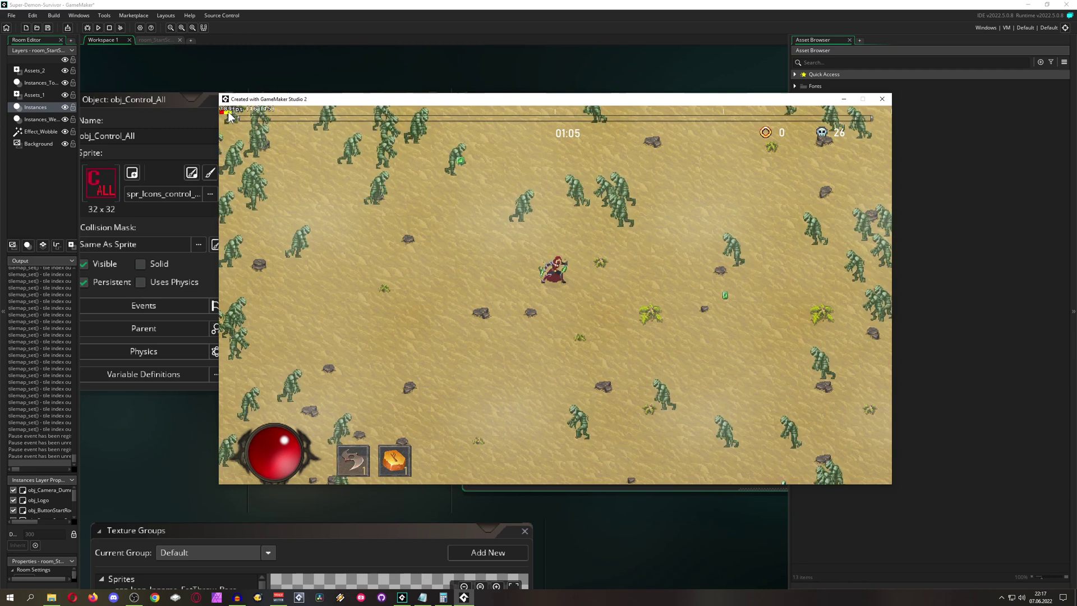
- Move the character up and left near the enemies, and lead it back right and down towards the other group
key(a)
key(s)
key(a)
key(w)
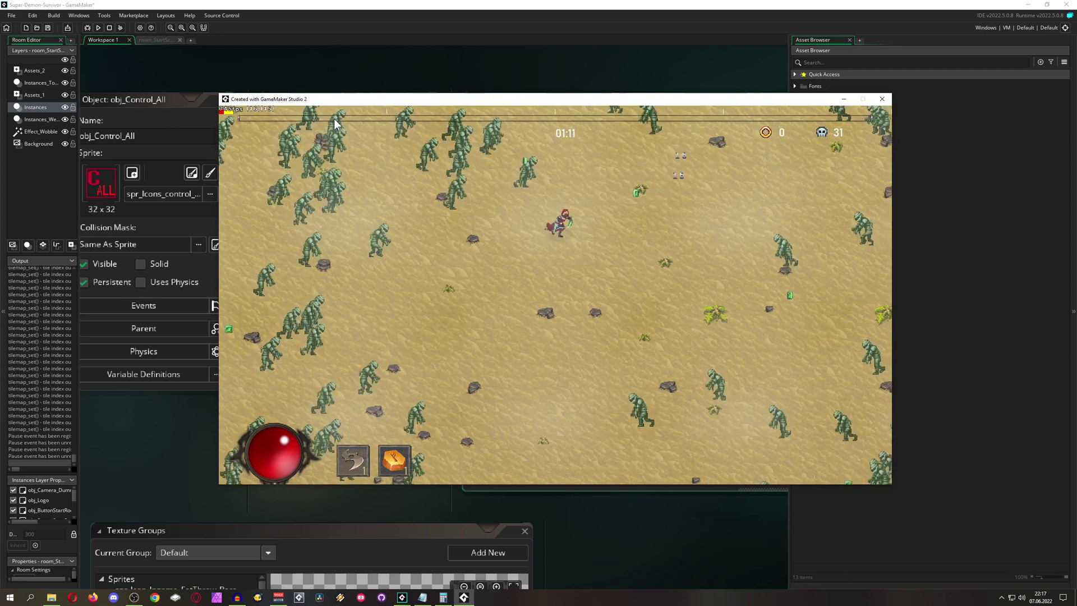
key(d)
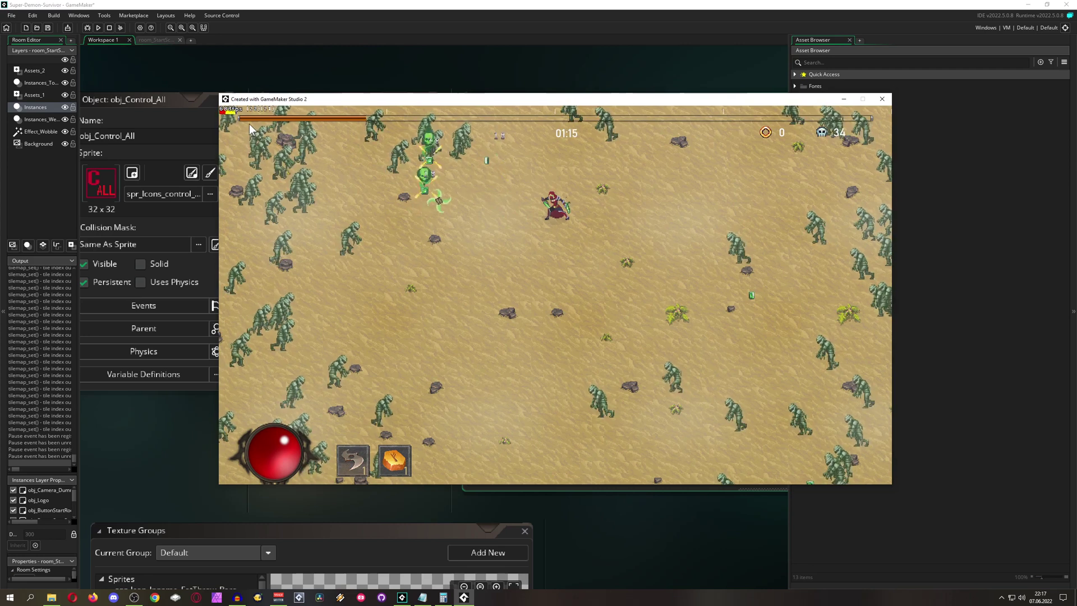
key(s)
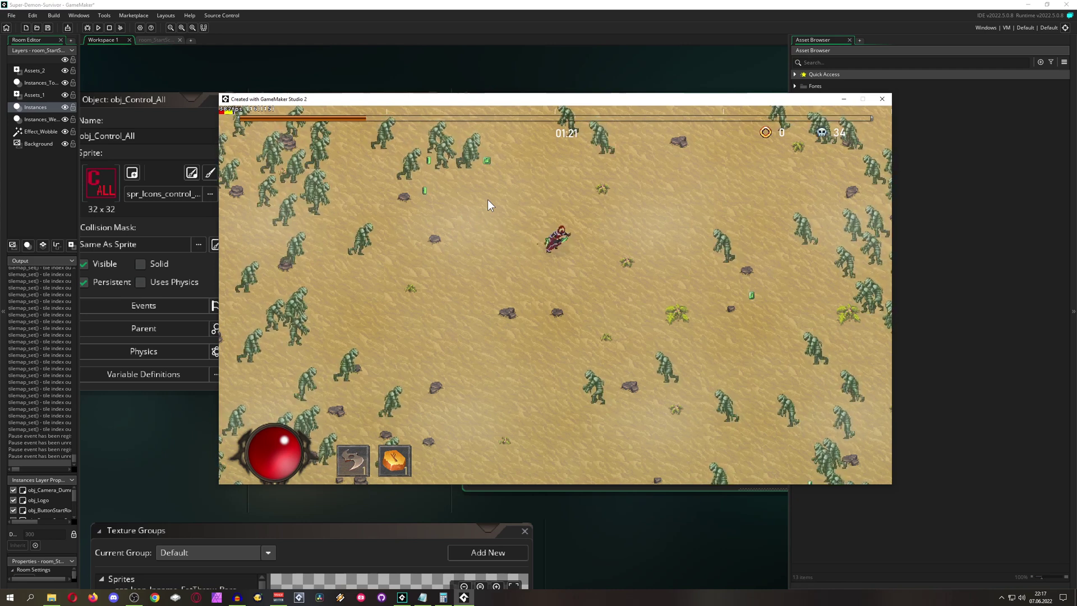
key(d)
key(s)
key(a)
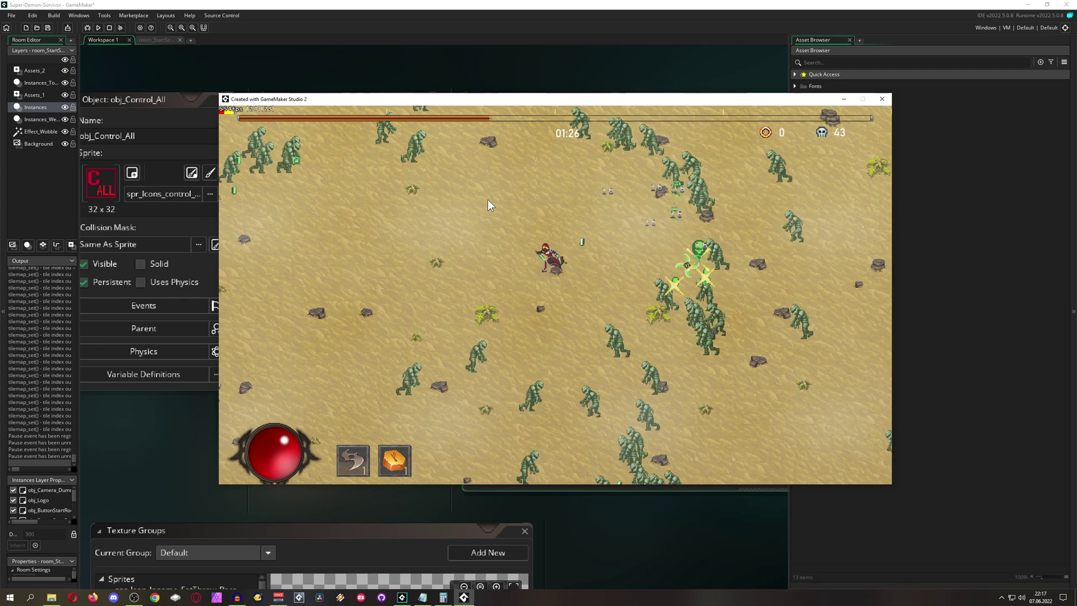
- Lead the character up and left to the dropped gems and take the Chucked Tree upgrade on level up
key(a)
key(w)
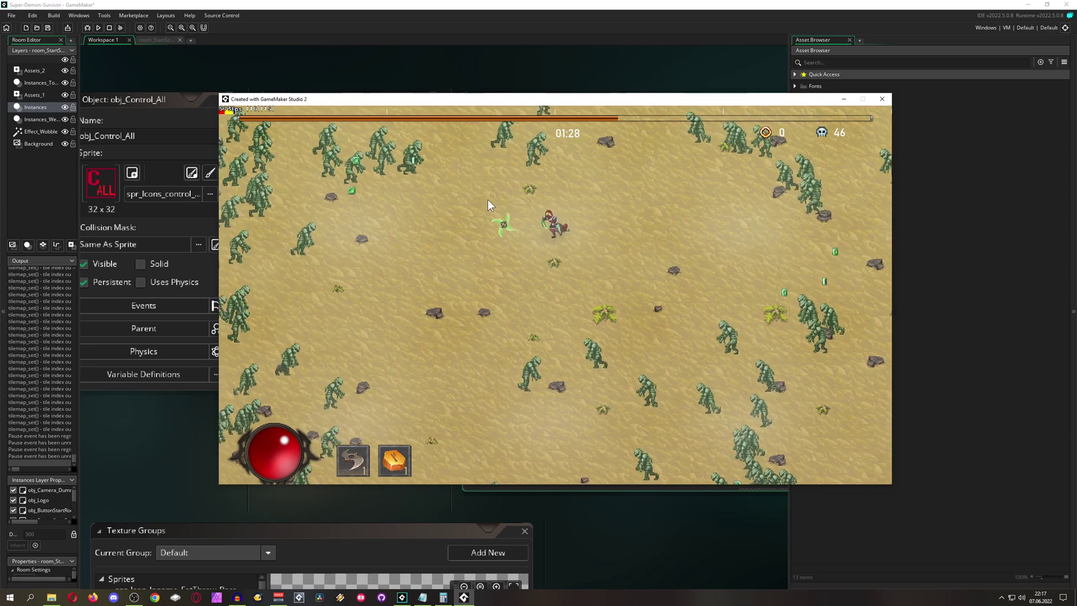
key(a)
key(w)
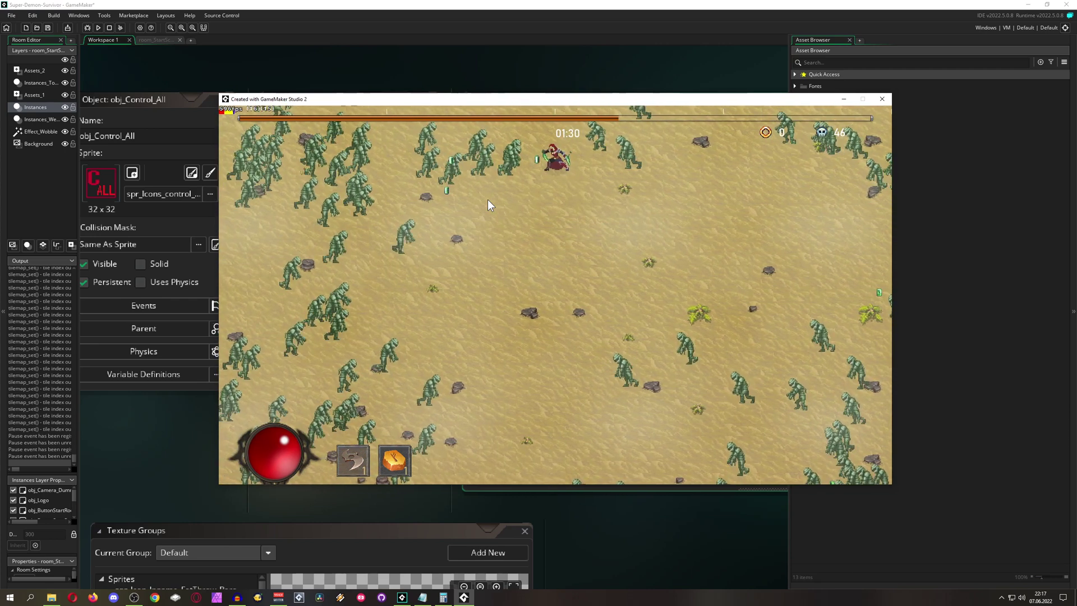
key(a)
key(s)
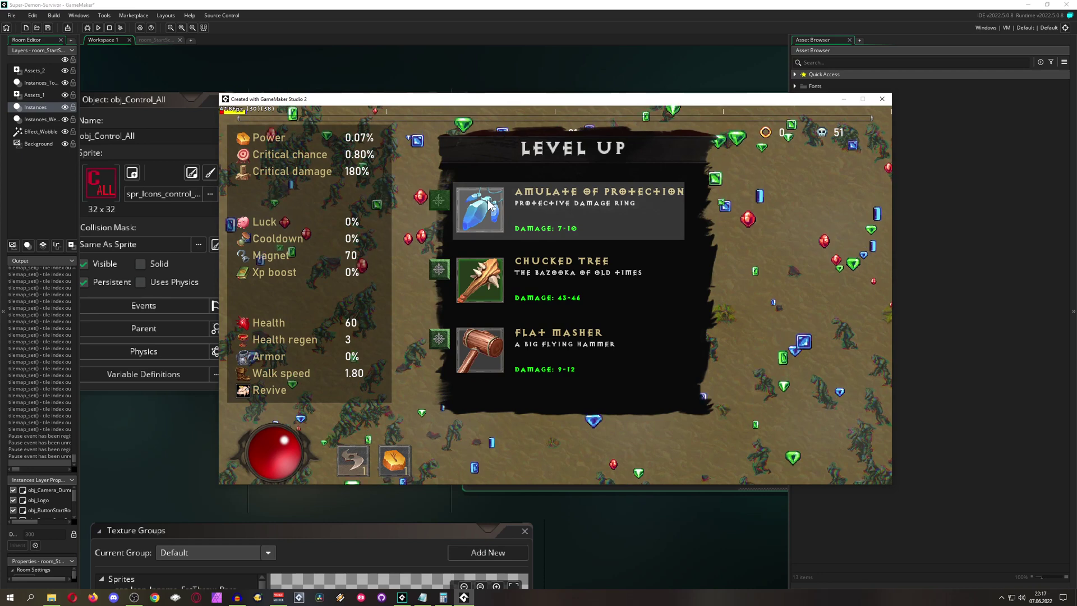
click(483, 281)
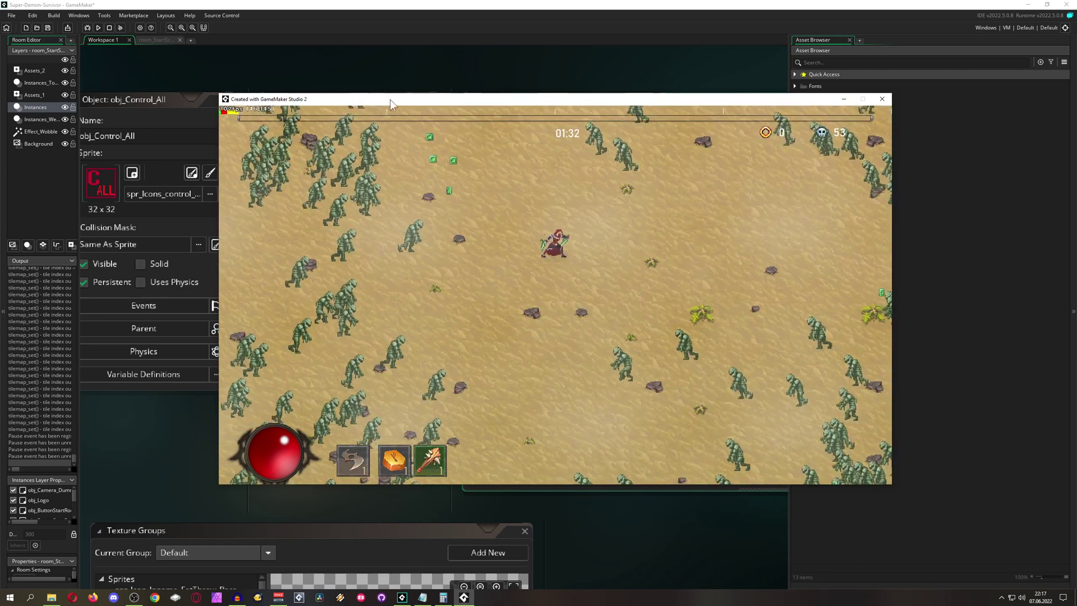
- Steer the character down and right towards the large enemy crowd, and veer up past it
key(s)
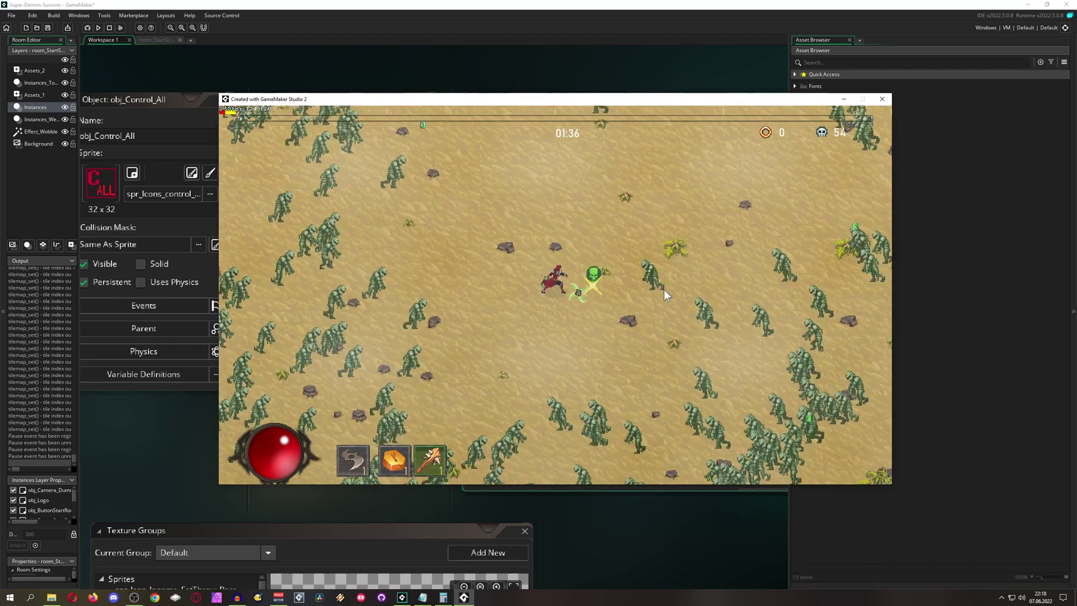
key(s)
key(d)
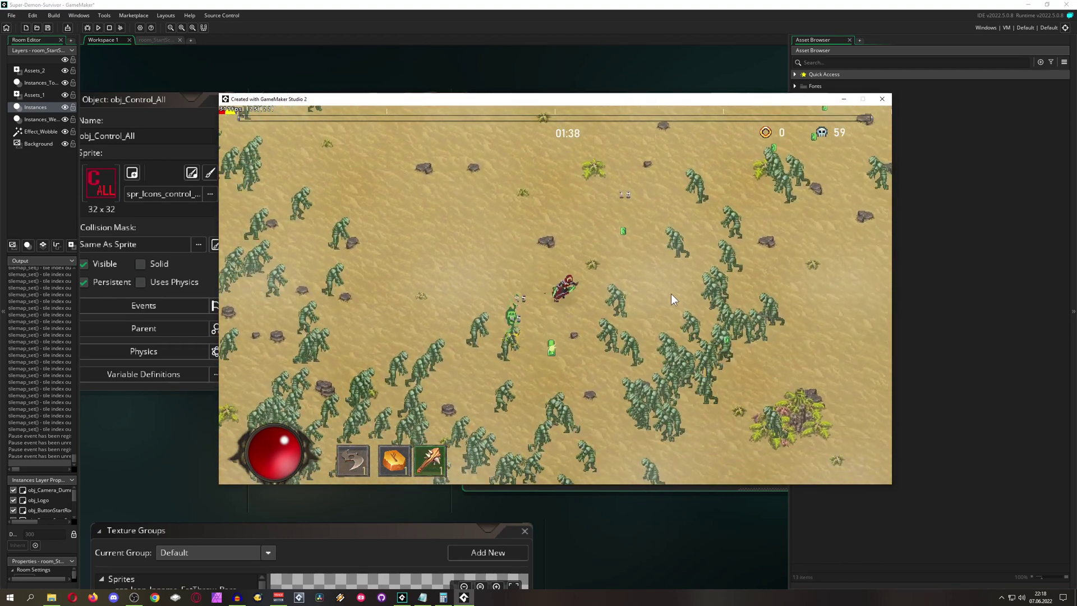
key(w)
key(d)
key(w)
key(d)
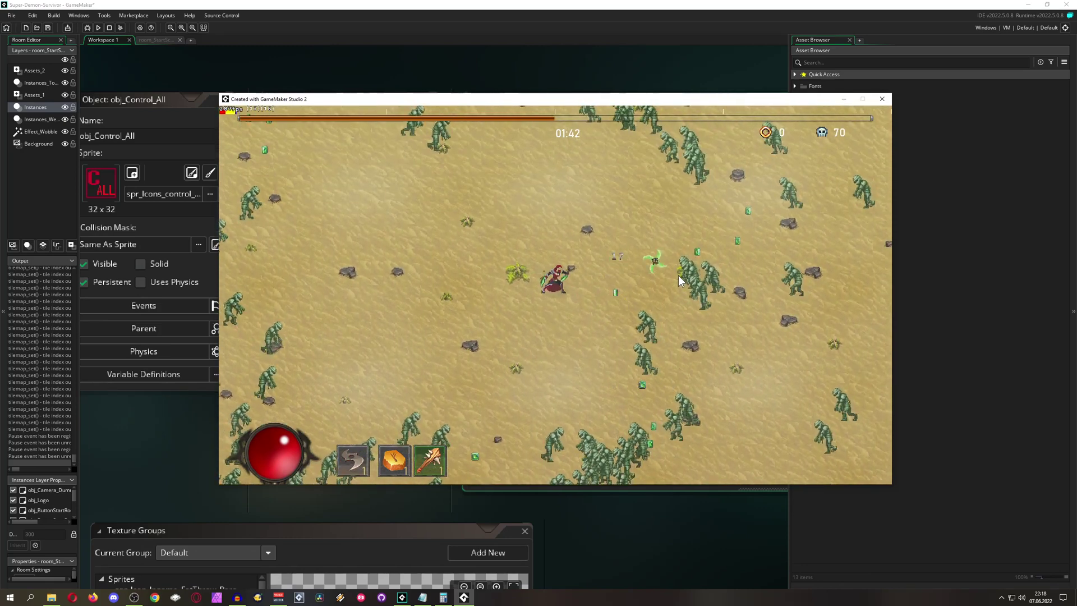
- Move the character up and left into the open area between the enemy groups
key(w)
key(w)
key(a)
key(a)
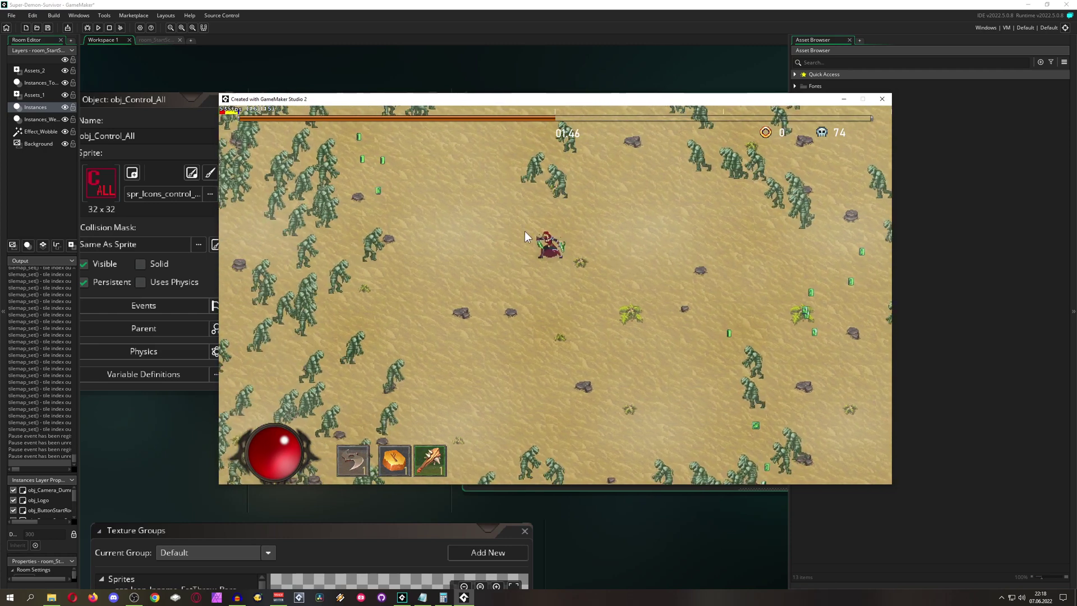
key(a)
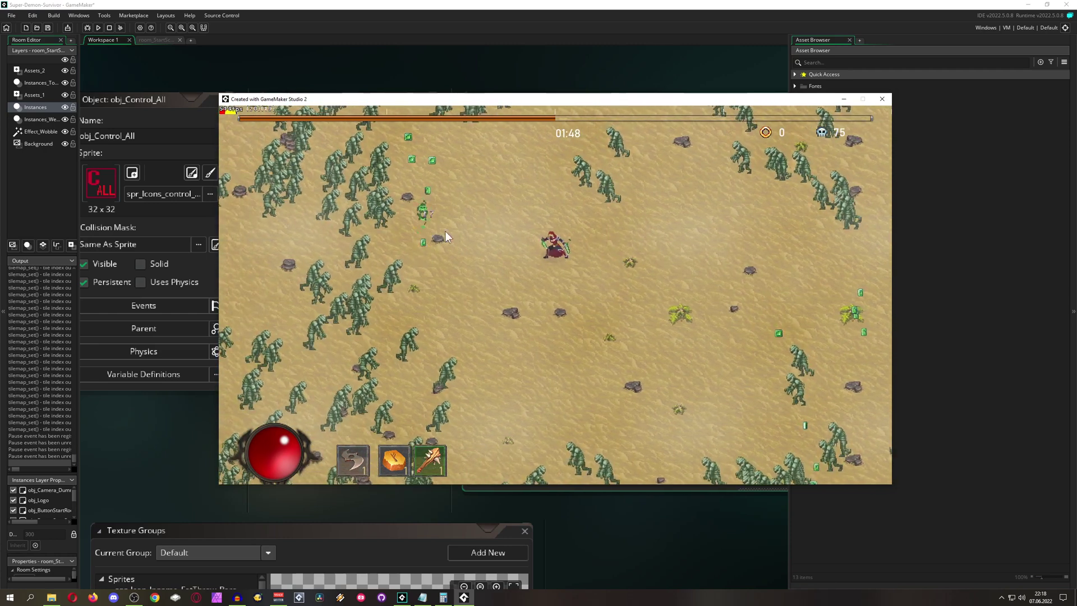
- Guide the character diagonally down and right away from the gathering enemies
key(s)
key(d)
key(s)
key(d)
key(s)
key(d)
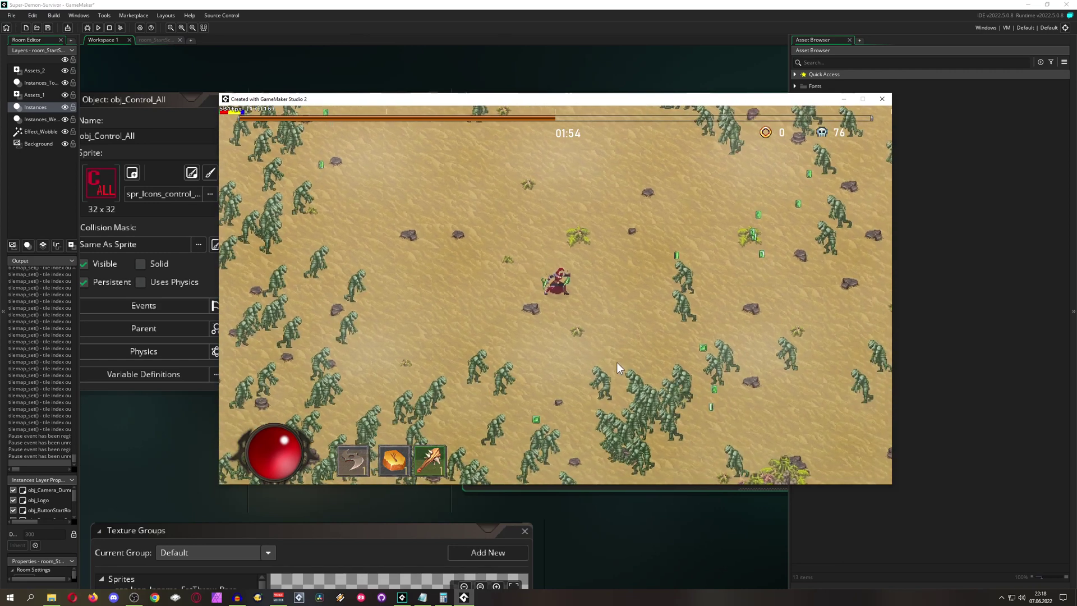
key(w)
key(d)
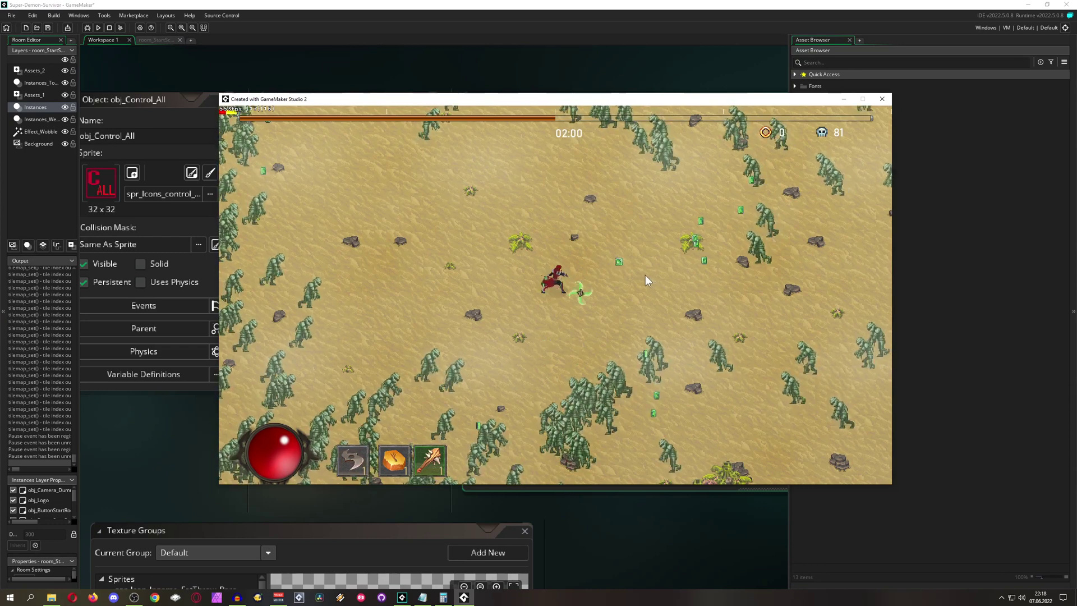
- Move the character up and left within the surrounding crowd and pause the game
key(w)
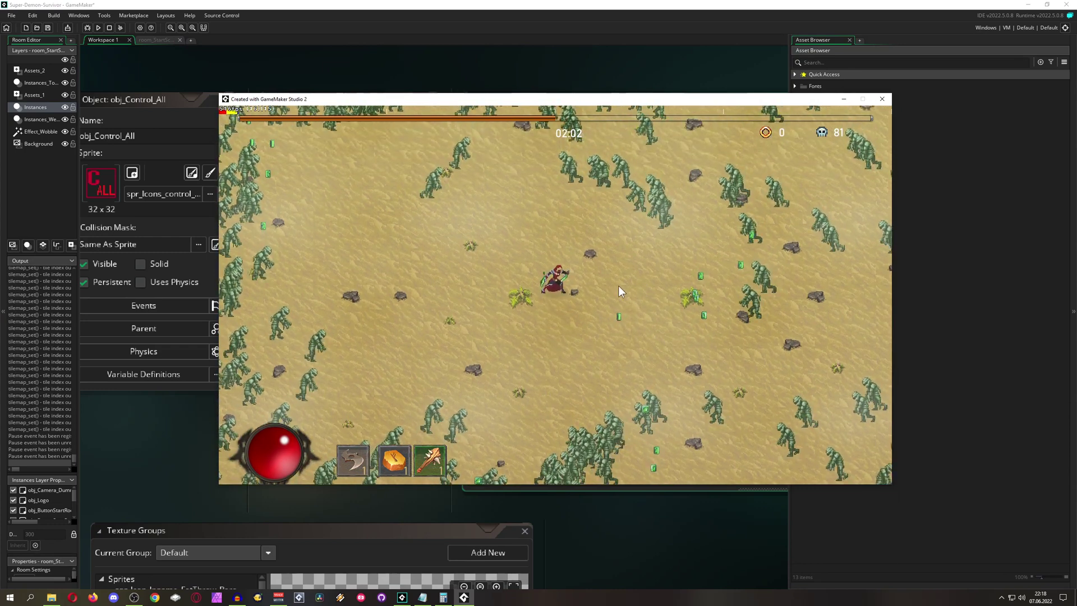
key(w)
key(a)
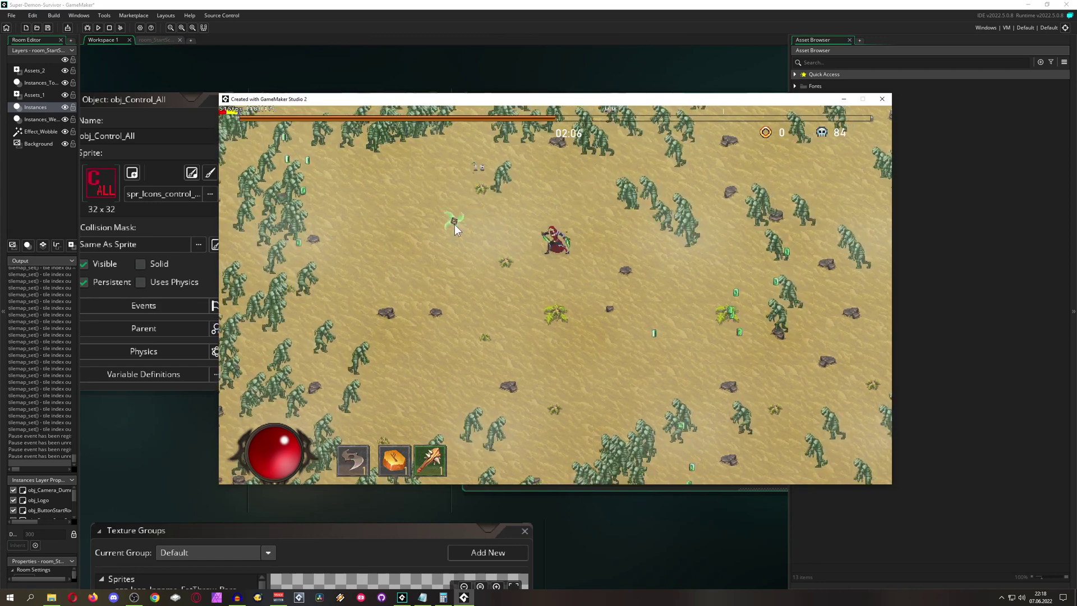
key(a)
key(s)
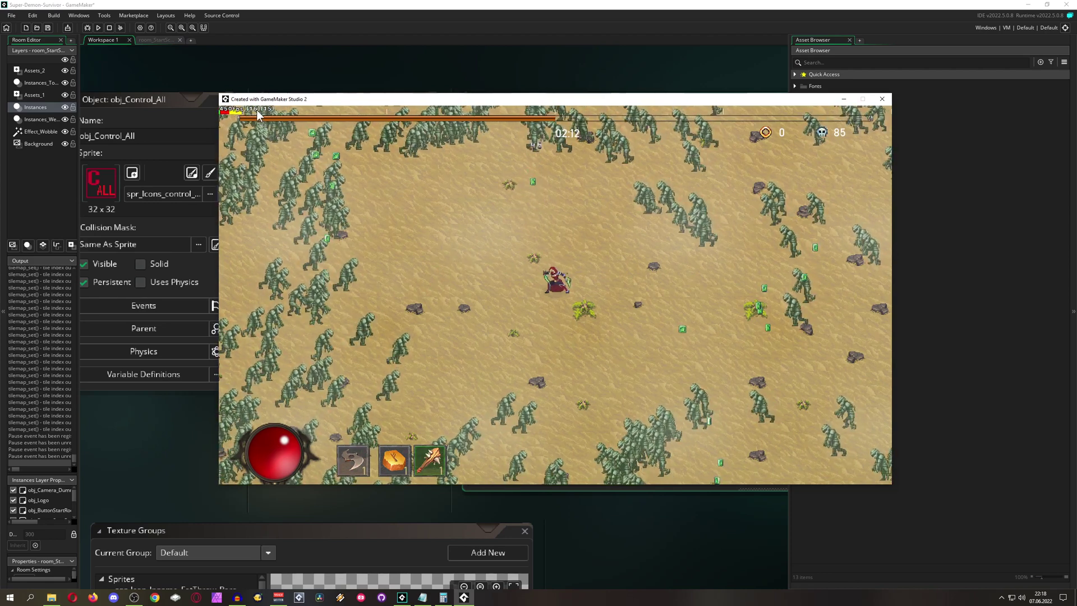
key(w)
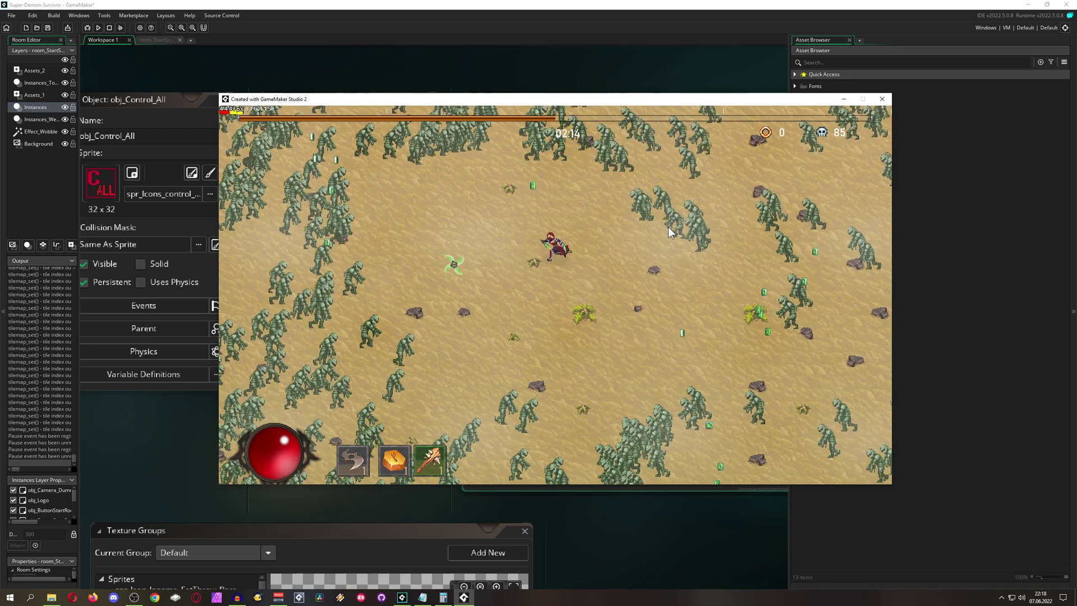
key(Escape)
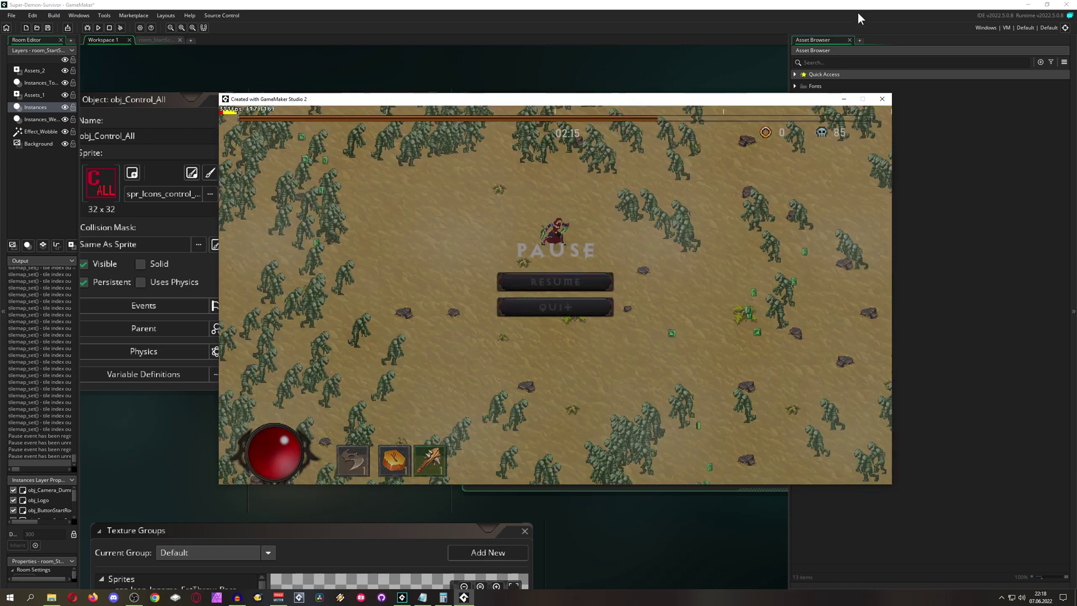
- Open the Graphics settings of the Windows platform in the Game Options, and widen the workspace area to make them readable
click(858, 12)
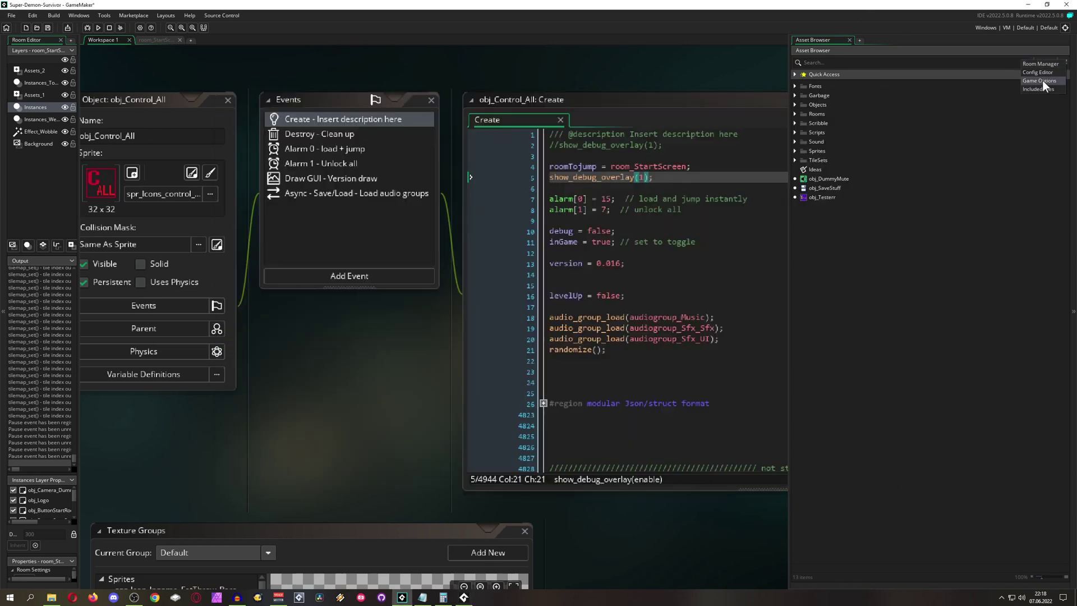
click(1041, 81)
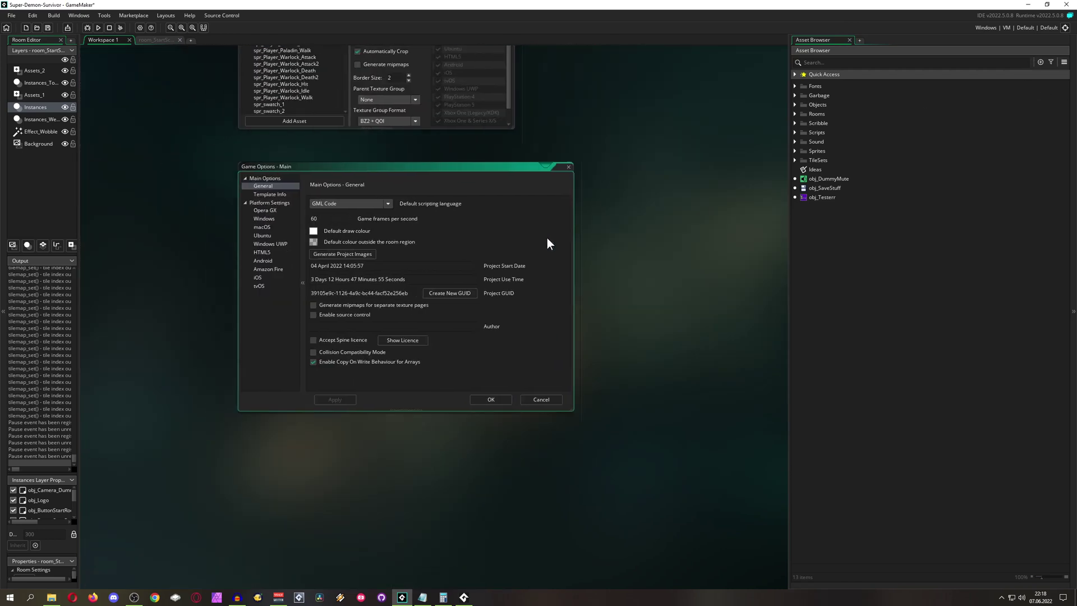
ctrl+scroll(210, 230, up, 2)
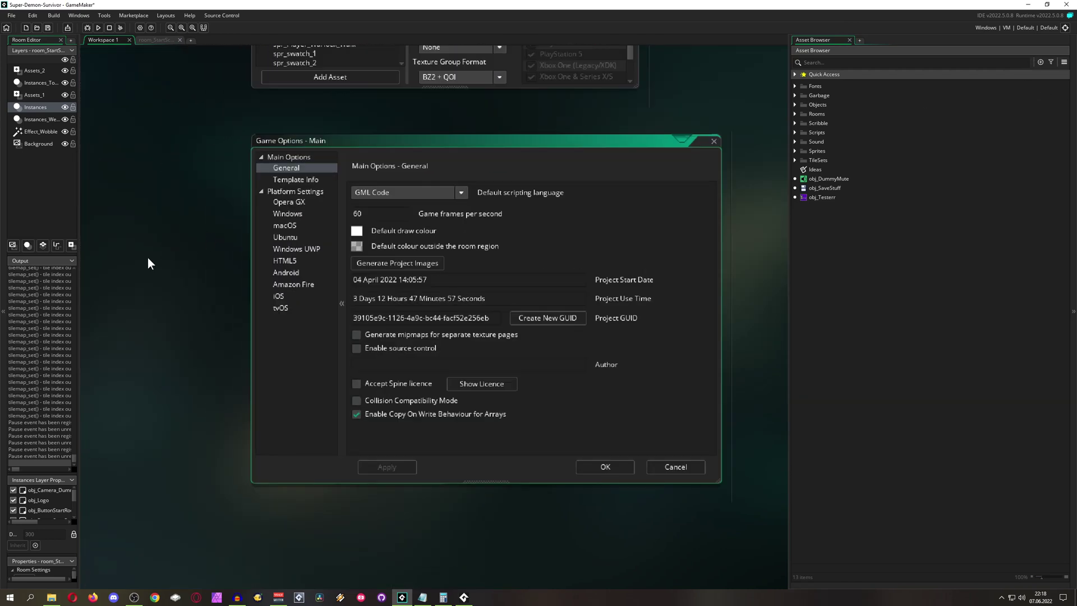
click(295, 216)
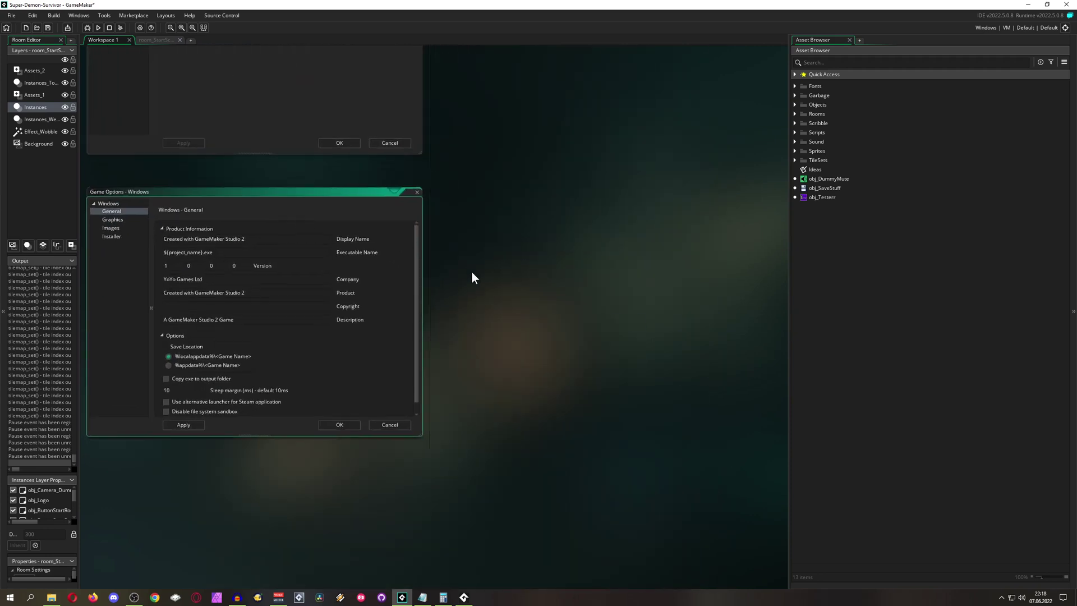
click(187, 221)
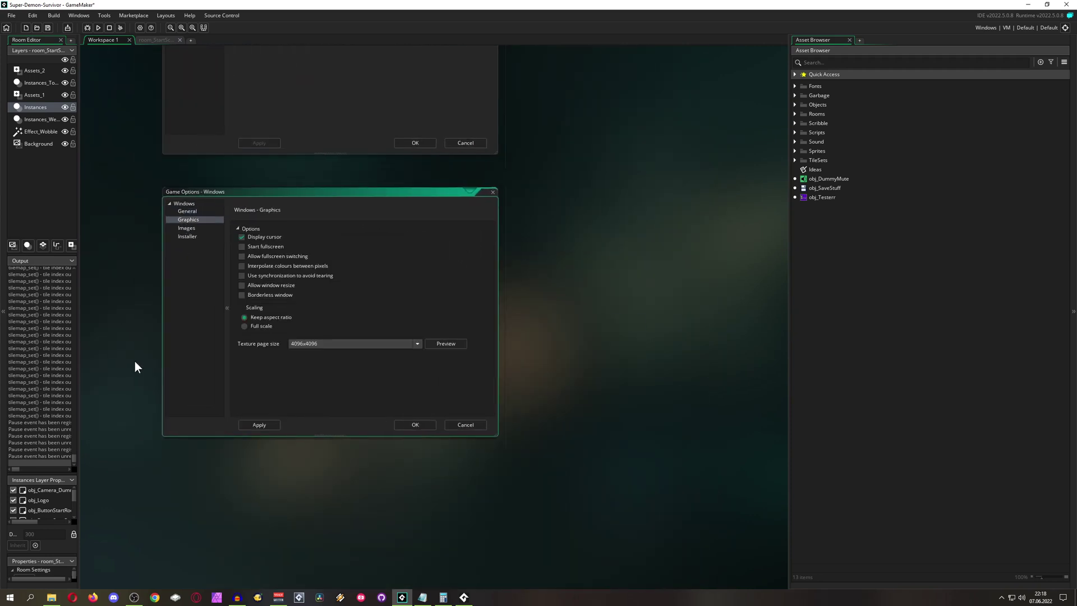
ctrl+scroll(135, 361, up, 2)
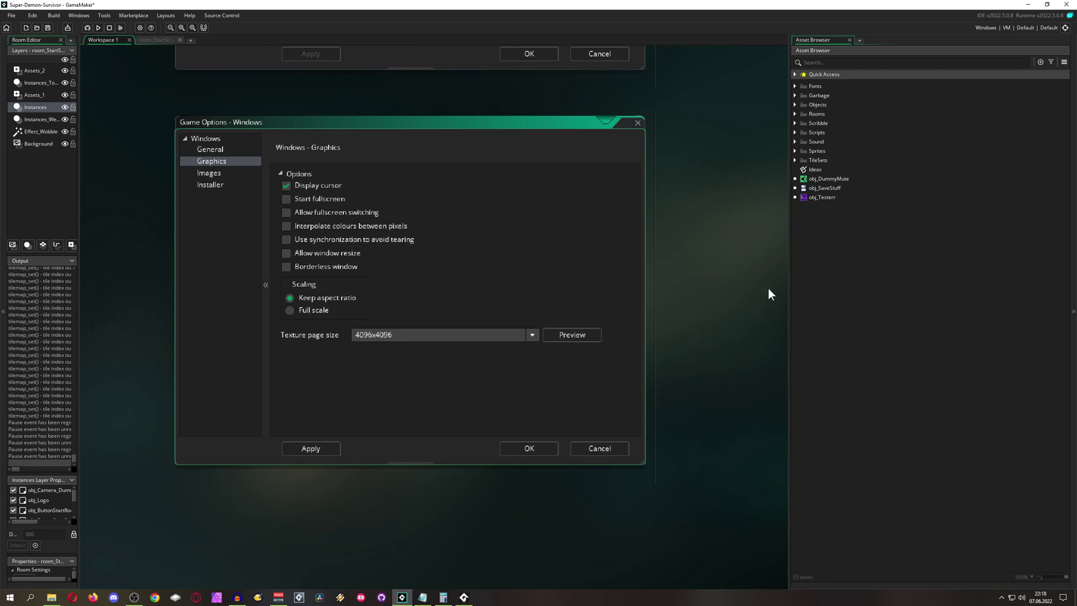
drag(787, 287, 910, 278)
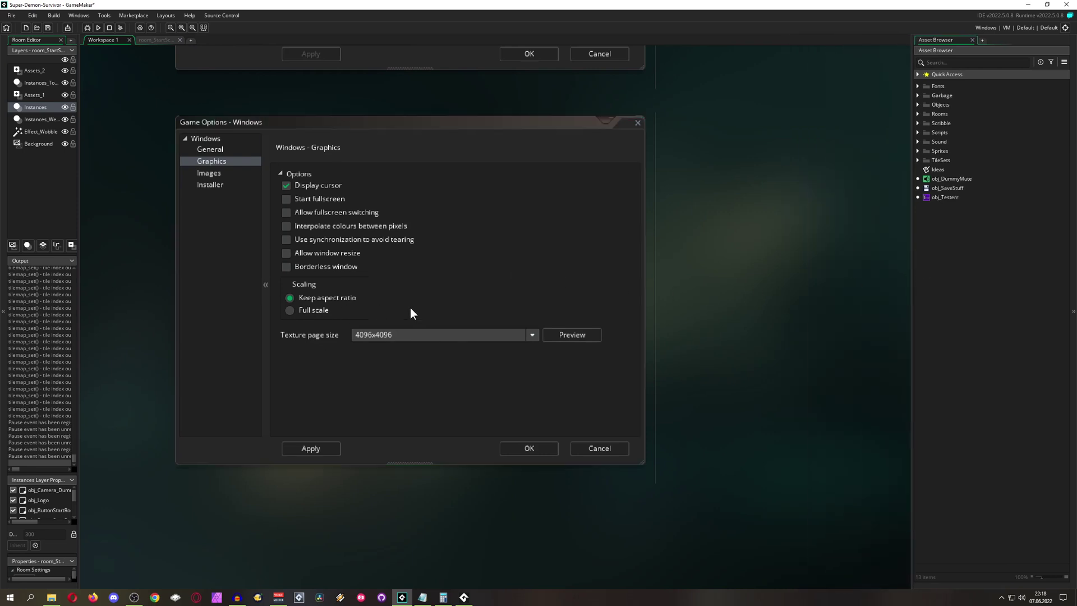
ctrl+scroll(389, 339, up, 2)
ctrl+scroll(847, 306, down, 1)
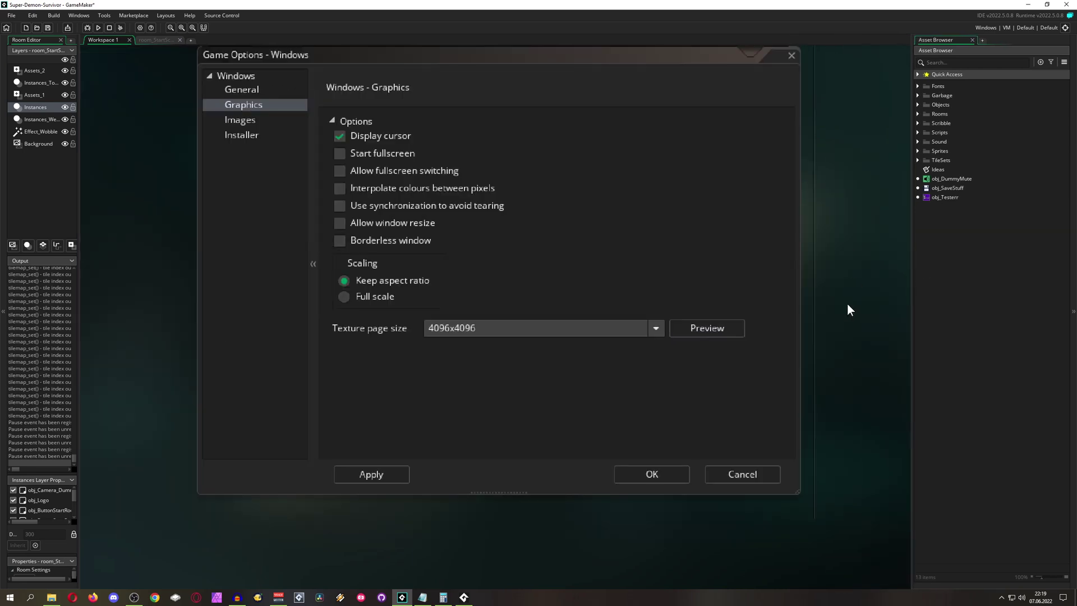
scroll(847, 304, right, 1)
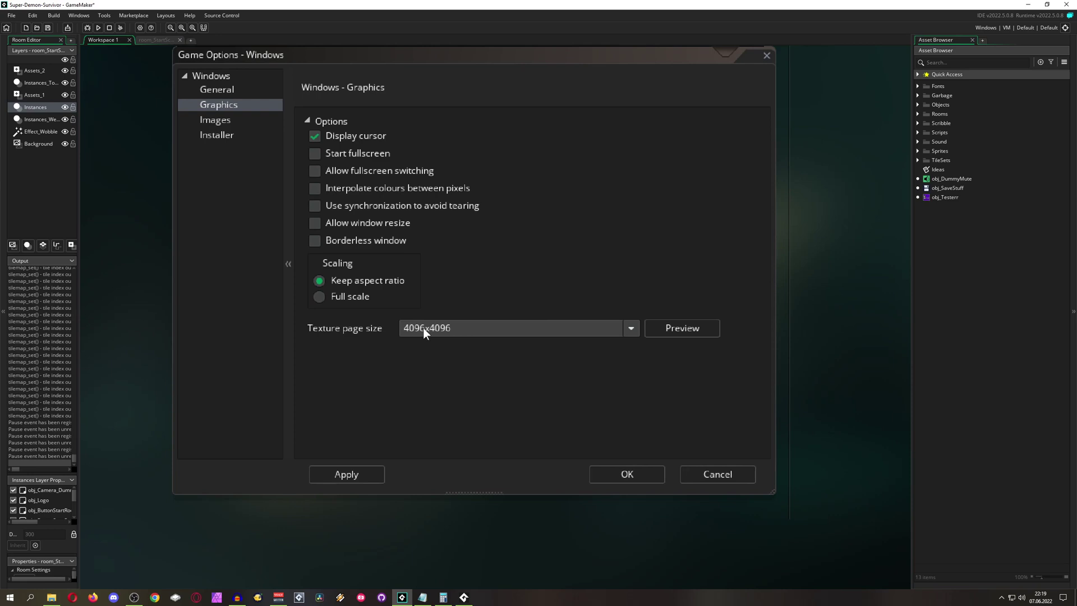
- Review the texture page sizes offered for Windows, keep 4096x4096 selected, and close the Windows options
click(439, 331)
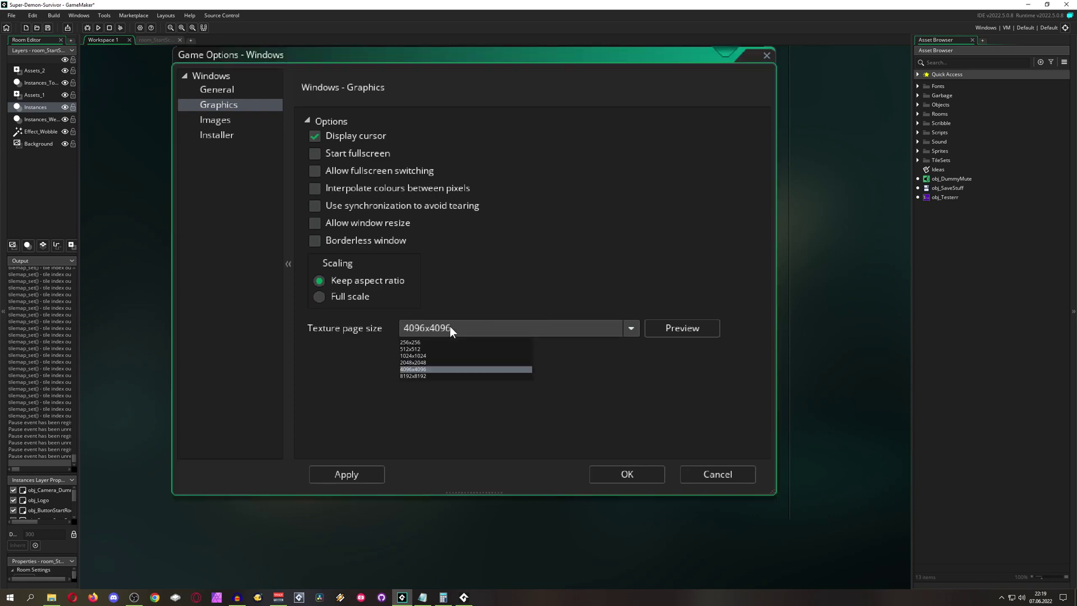
click(429, 367)
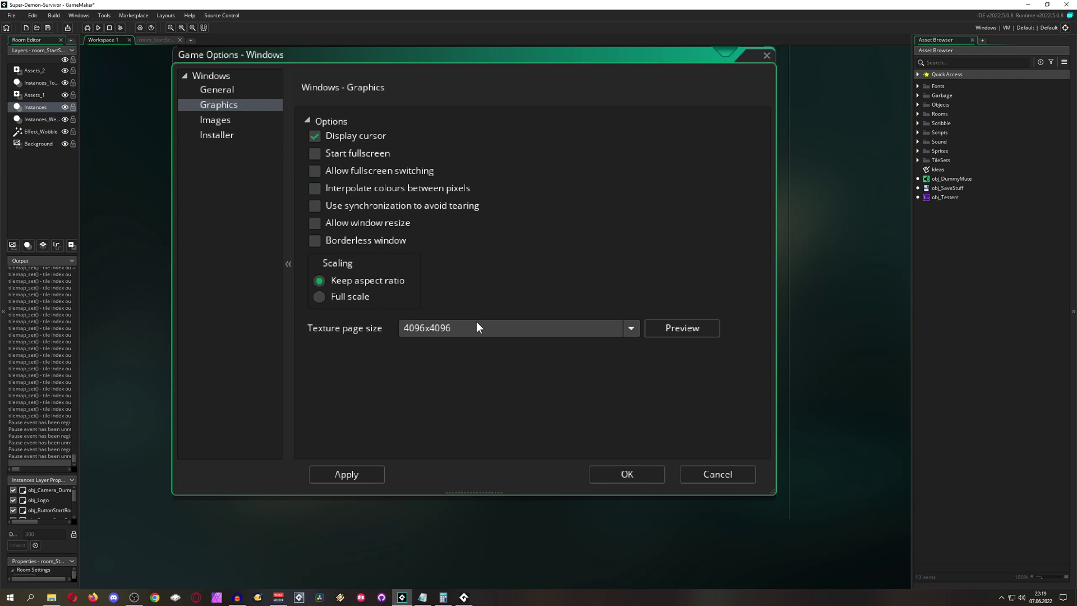
click(447, 328)
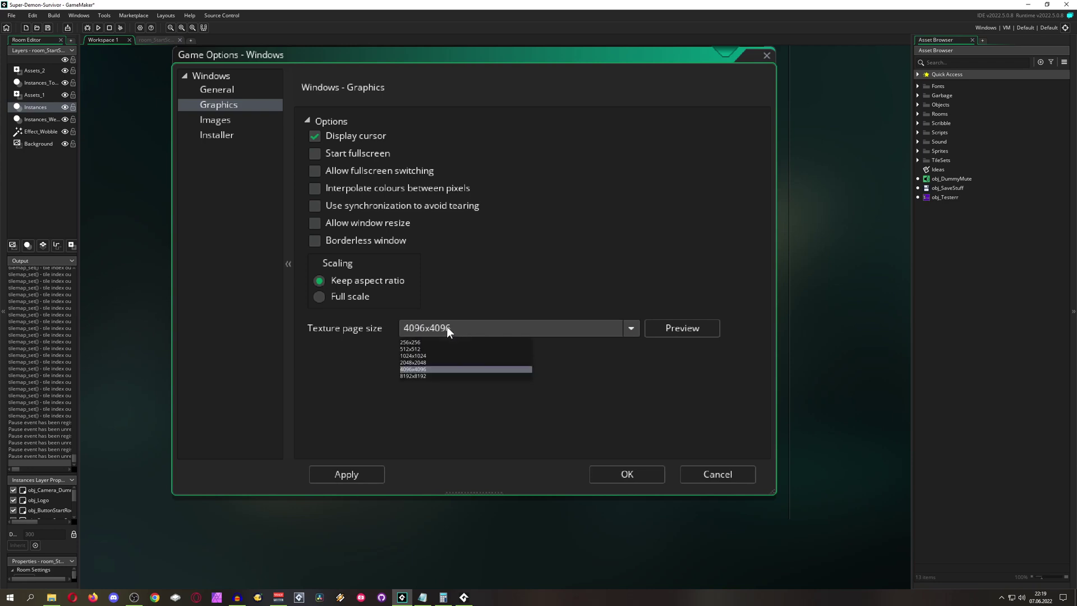
click(458, 369)
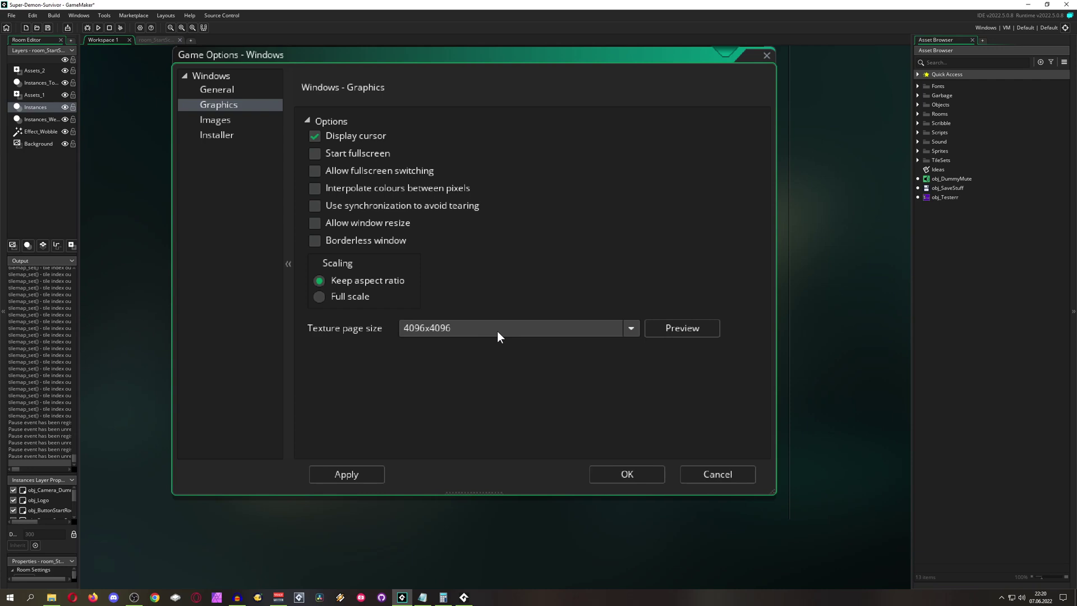
click(446, 330)
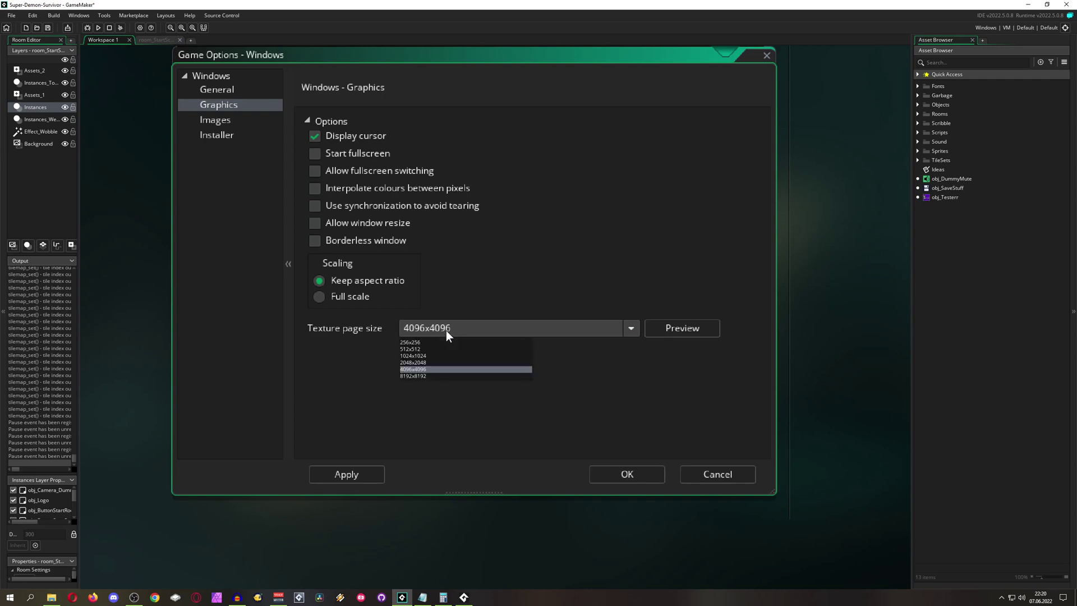
click(419, 369)
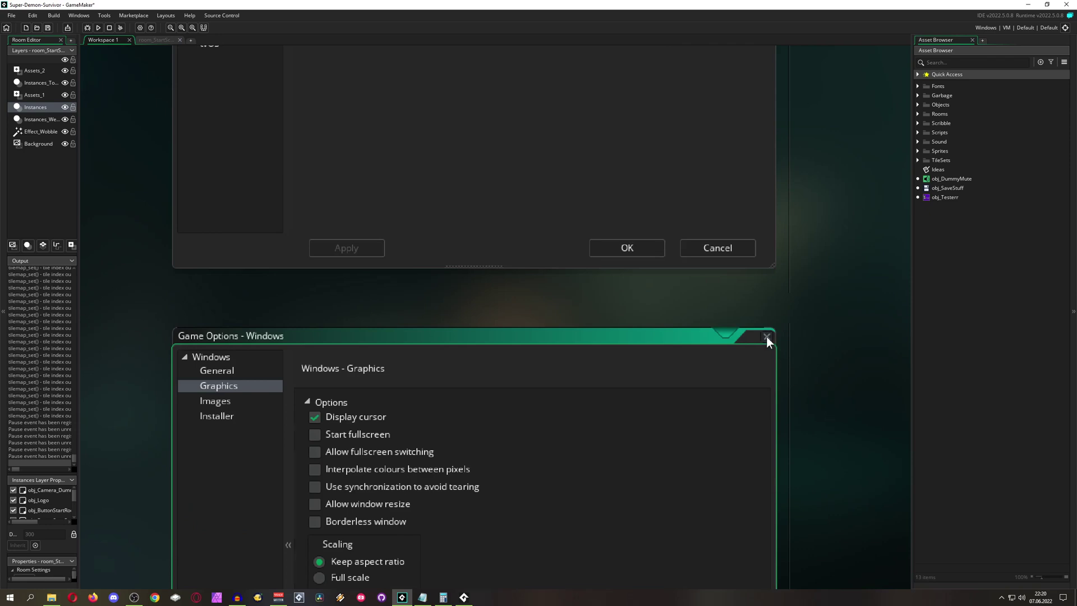
click(766, 337)
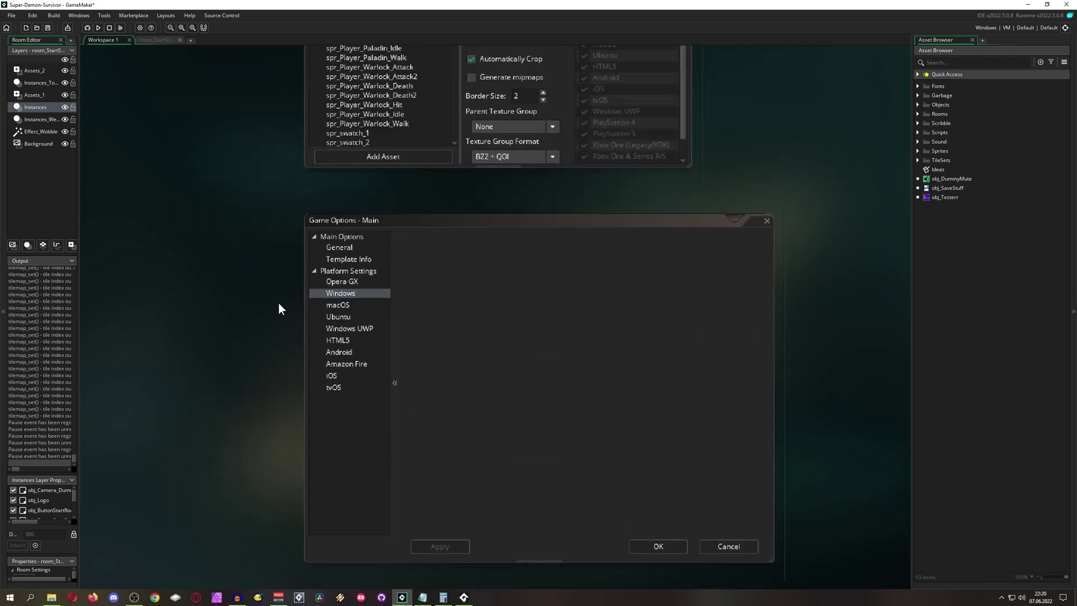
- Open the Graphics settings of the Opera GX platform in the Game Options
double_click(379, 275)
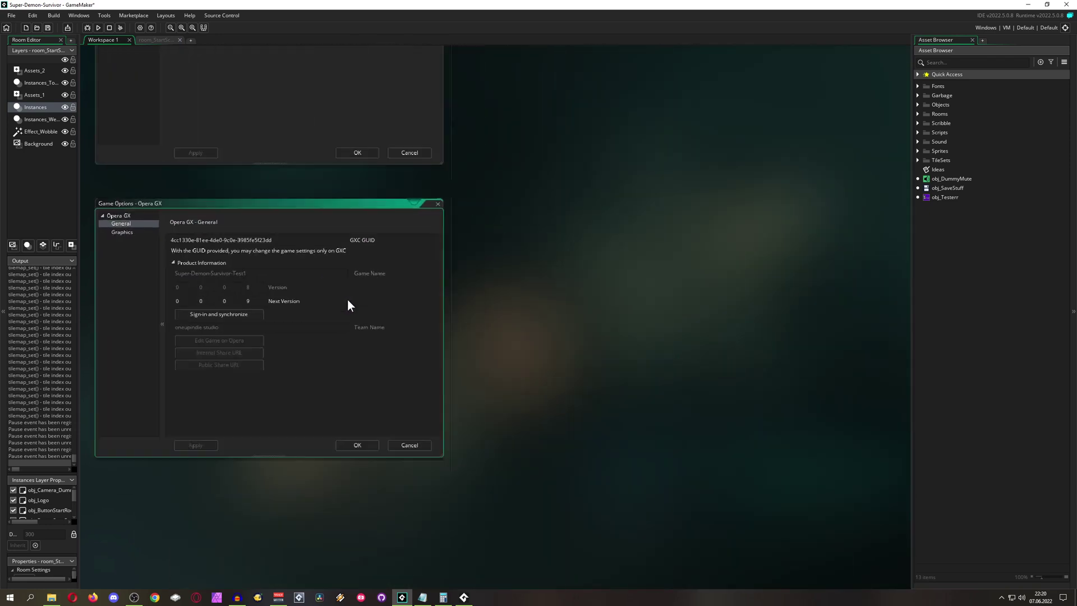
click(247, 220)
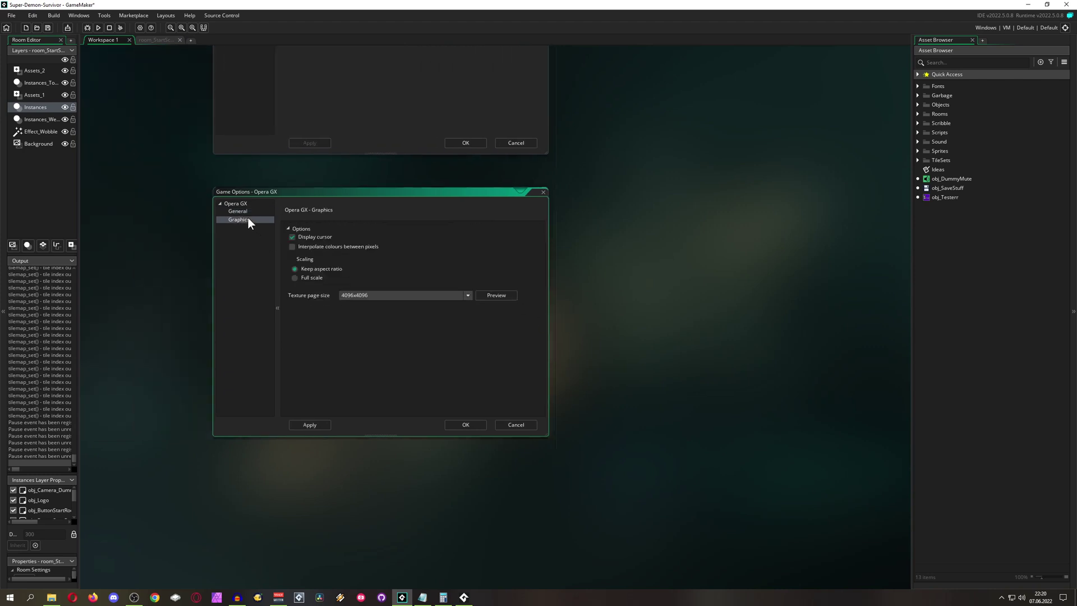
ctrl+scroll(291, 295, up, 3)
- Try a texture page size of 16384x16384 for Opera GX, and set it back to 4096x4096
click(513, 292)
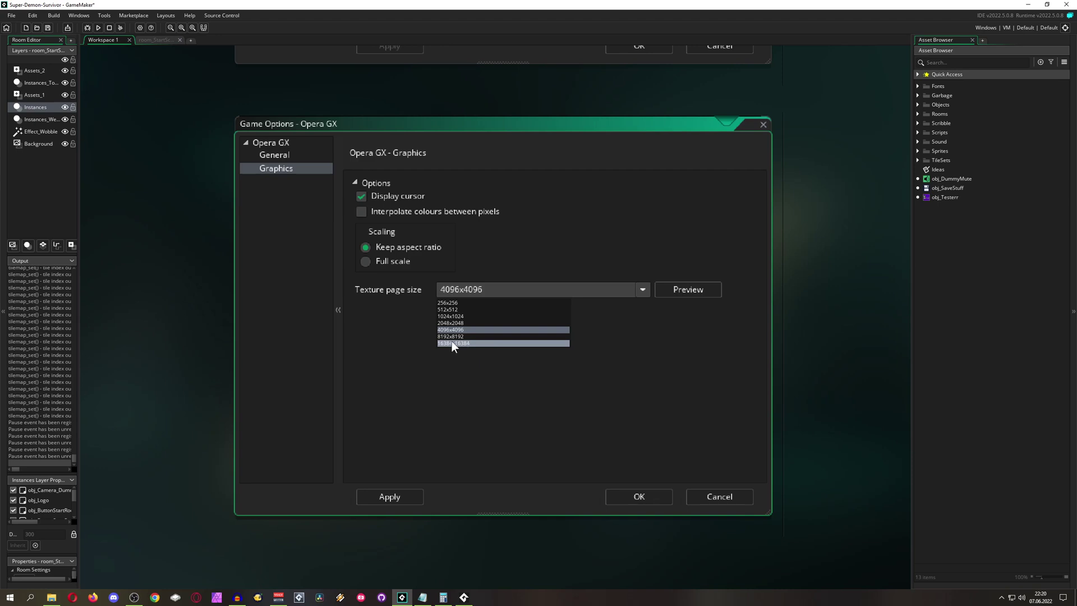
click(518, 343)
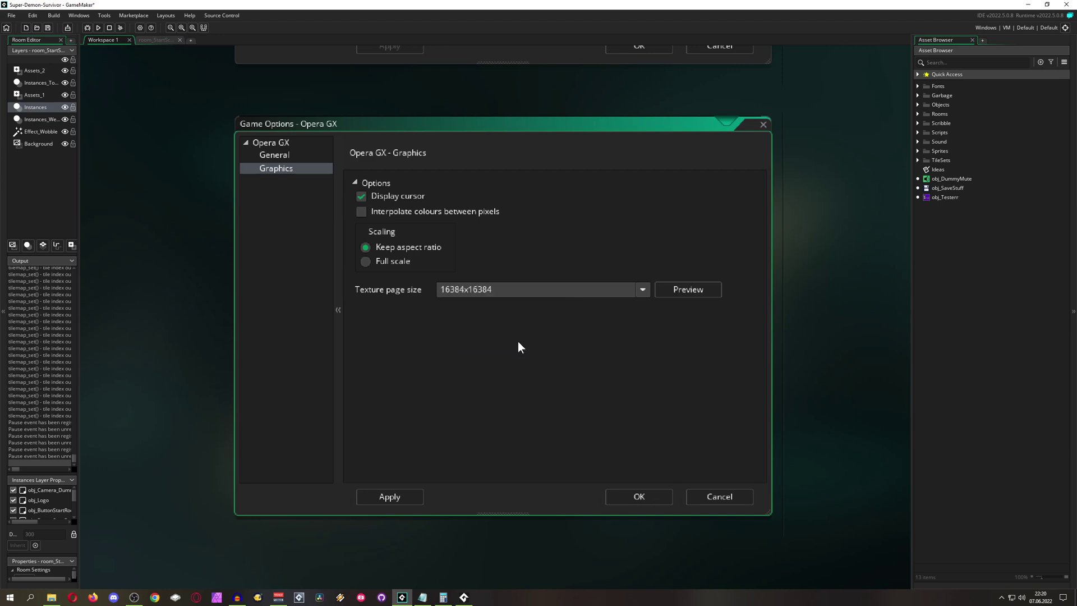
click(511, 291)
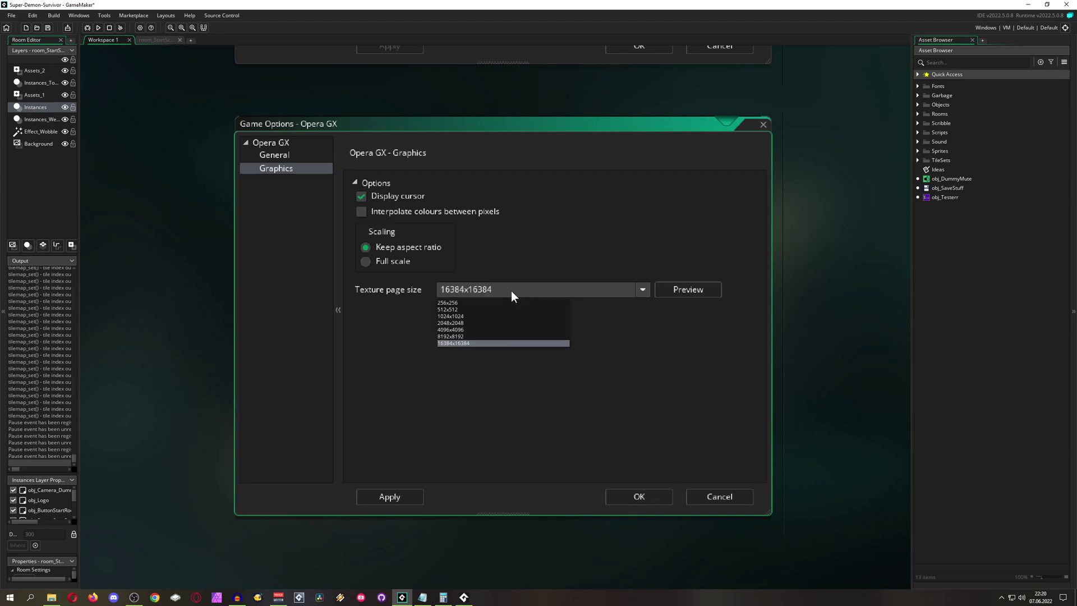
click(500, 330)
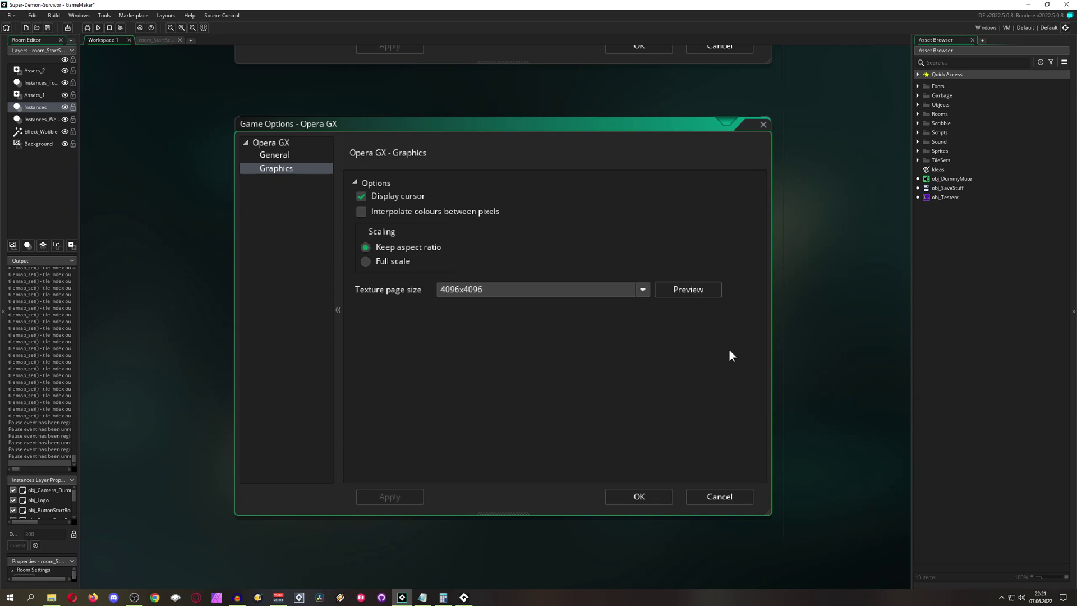
key(super+e)
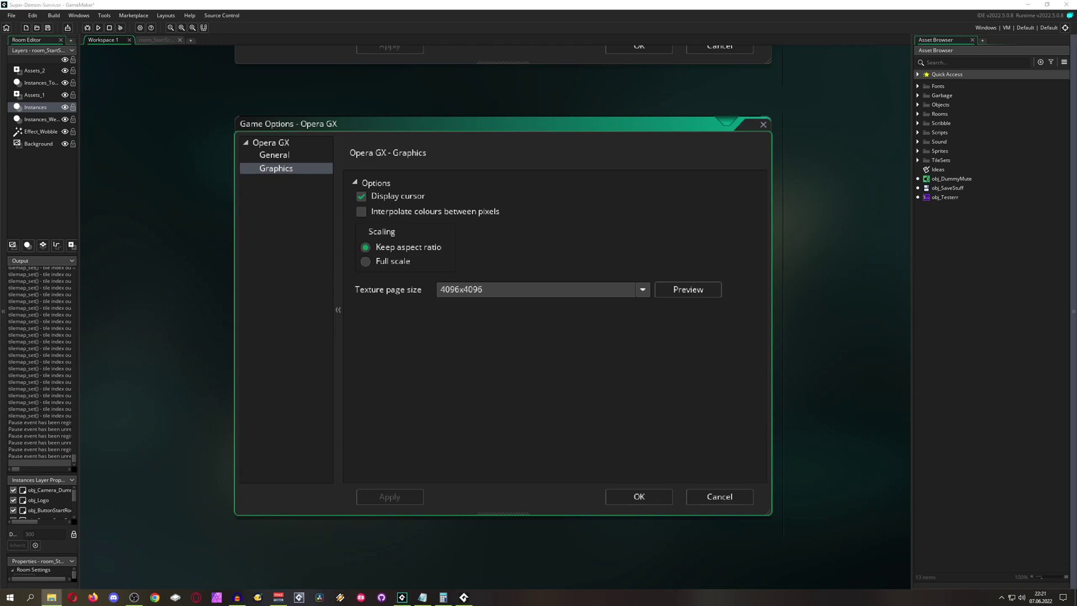
key(alt+Tab)
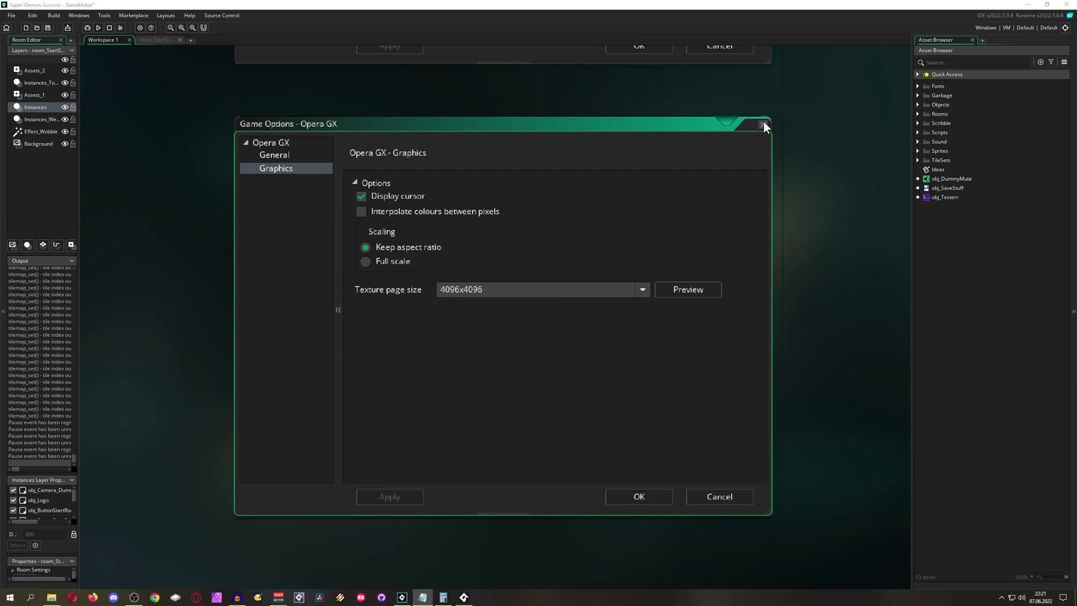
- Try a texture page size of 2048x2048 for Opera GX, and return it to 4096x4096
click(486, 289)
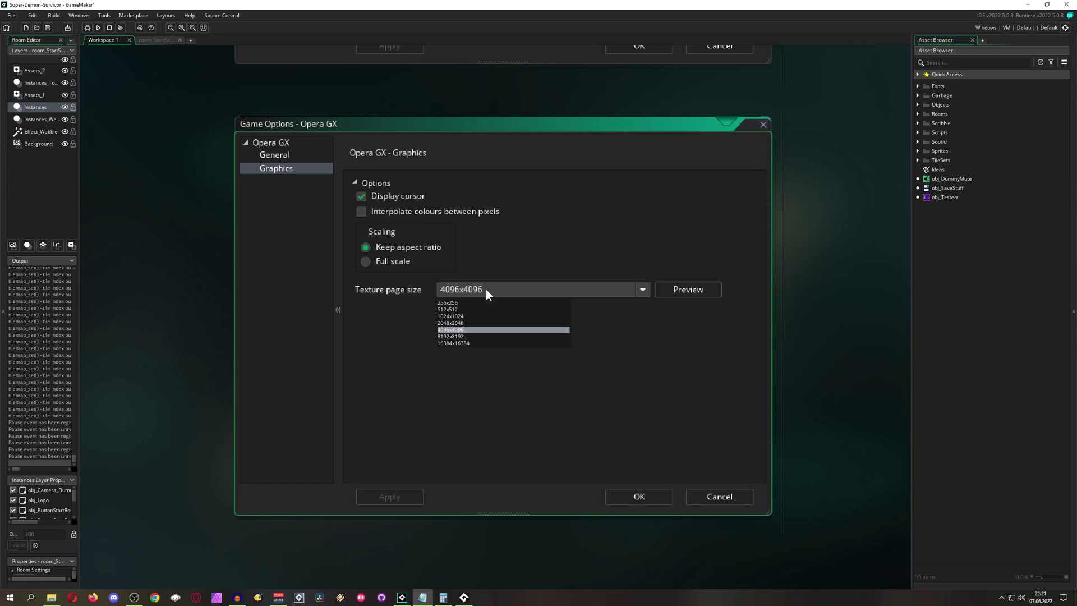
click(624, 334)
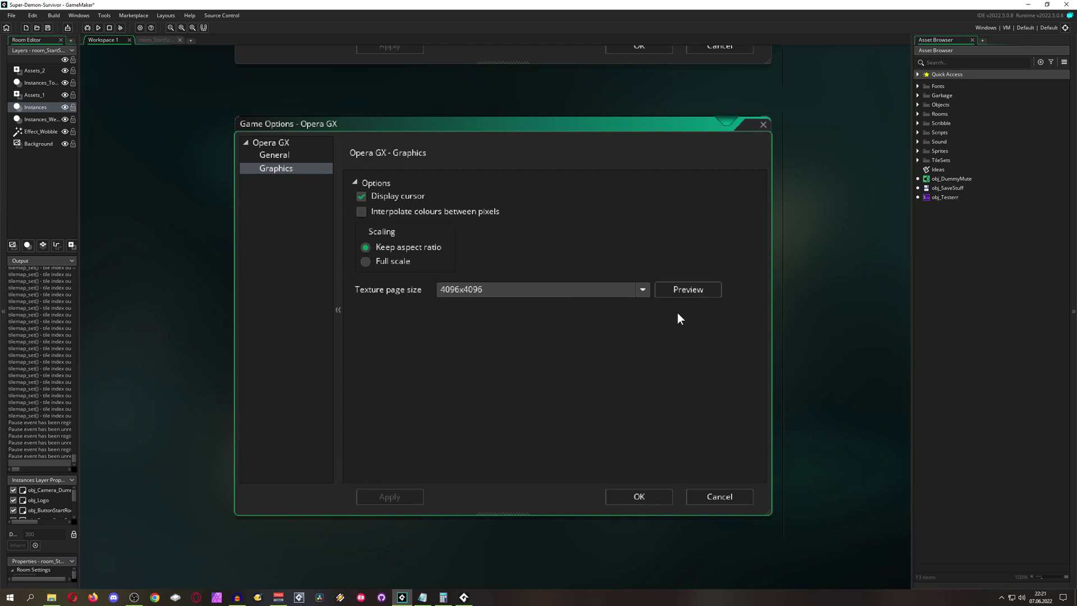
click(640, 290)
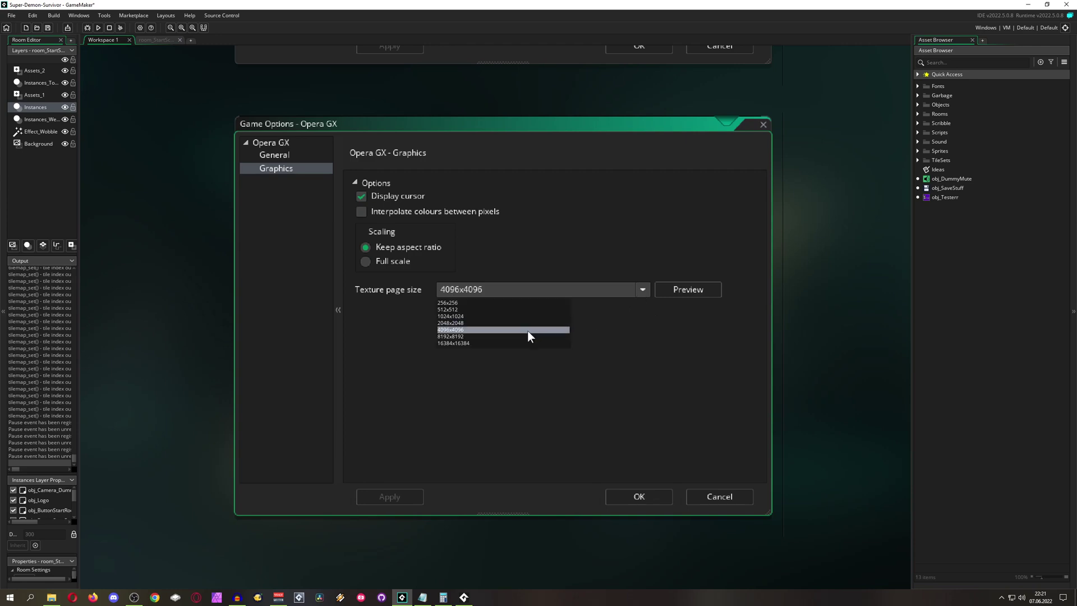
click(469, 324)
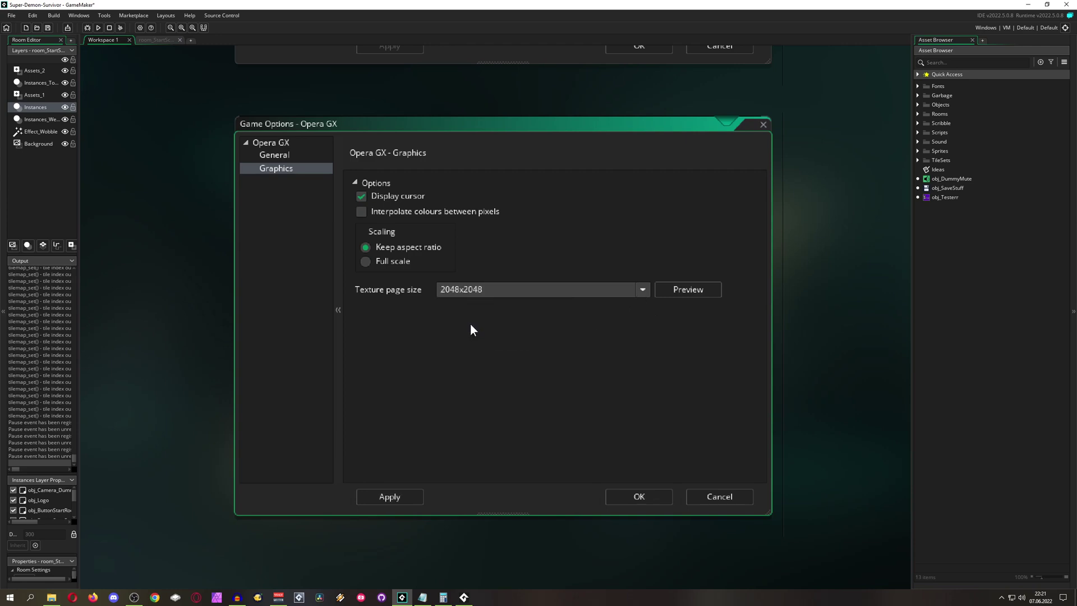
click(570, 294)
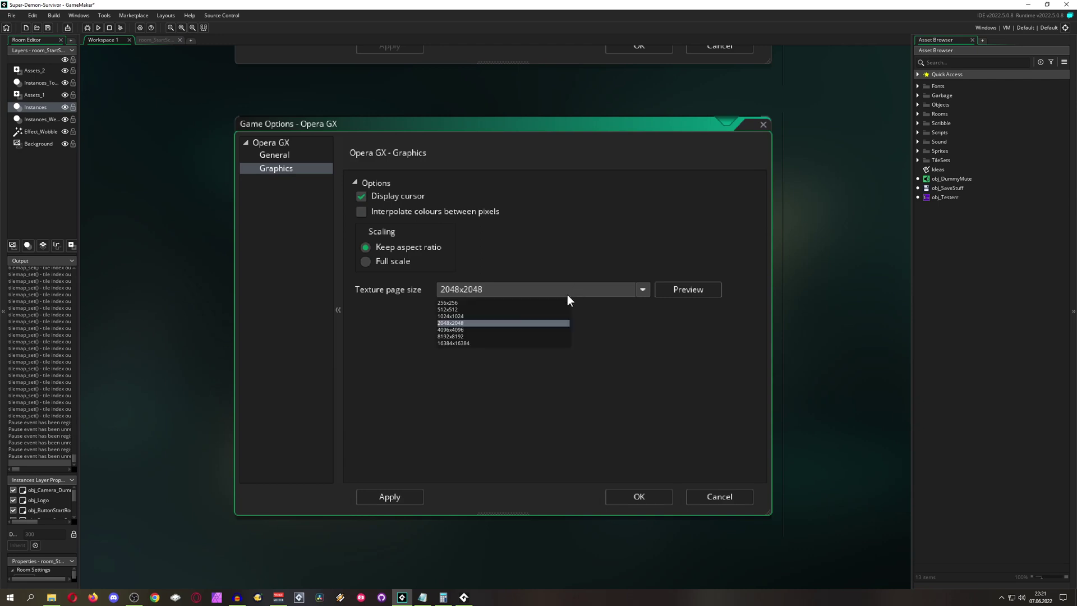
click(510, 332)
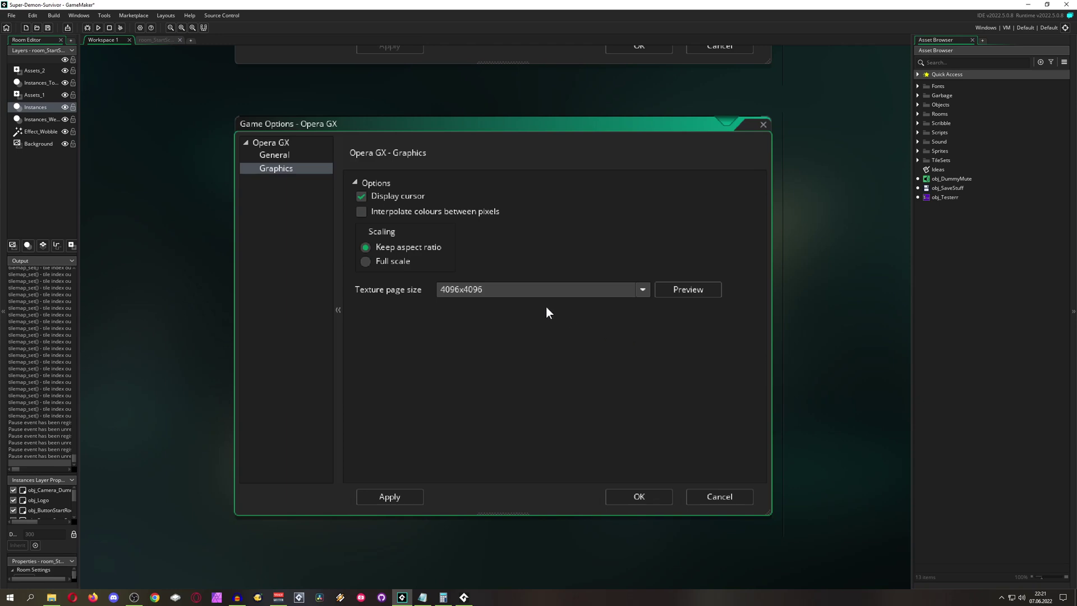
- Cancel the Opera GX options and close the main Game Options window
click(715, 496)
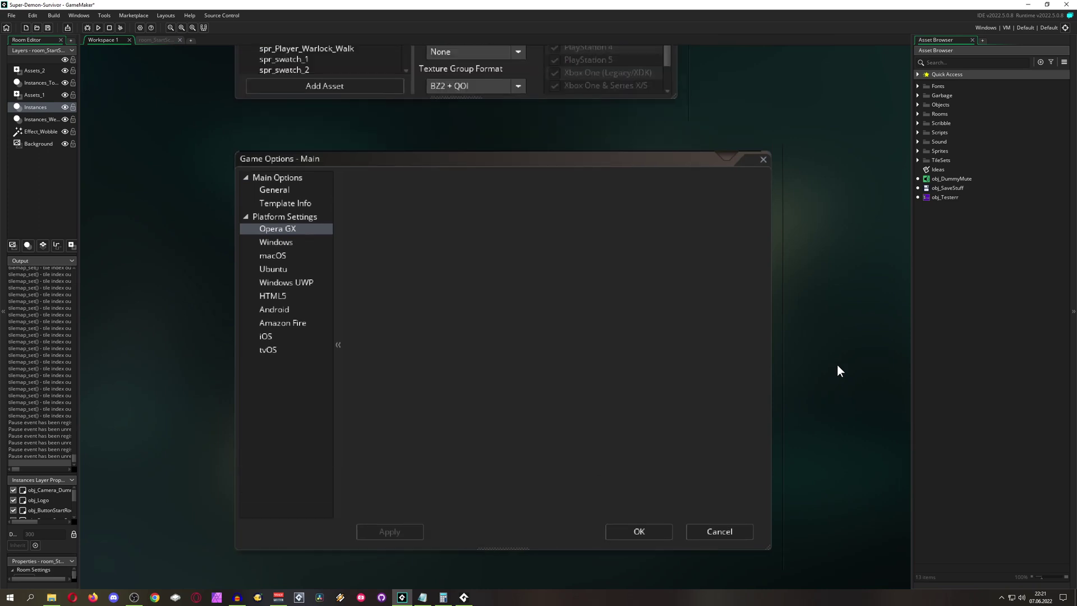
click(765, 185)
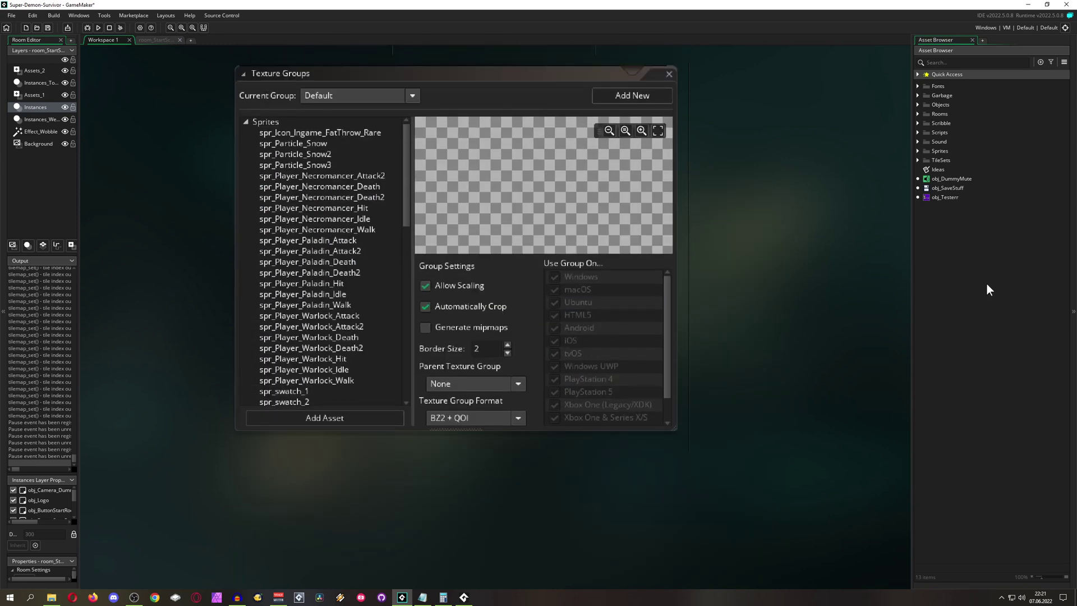
- Enlarge the asset list in the Asset Browser, widen the browser, and expand the Sprites folder
click(1047, 576)
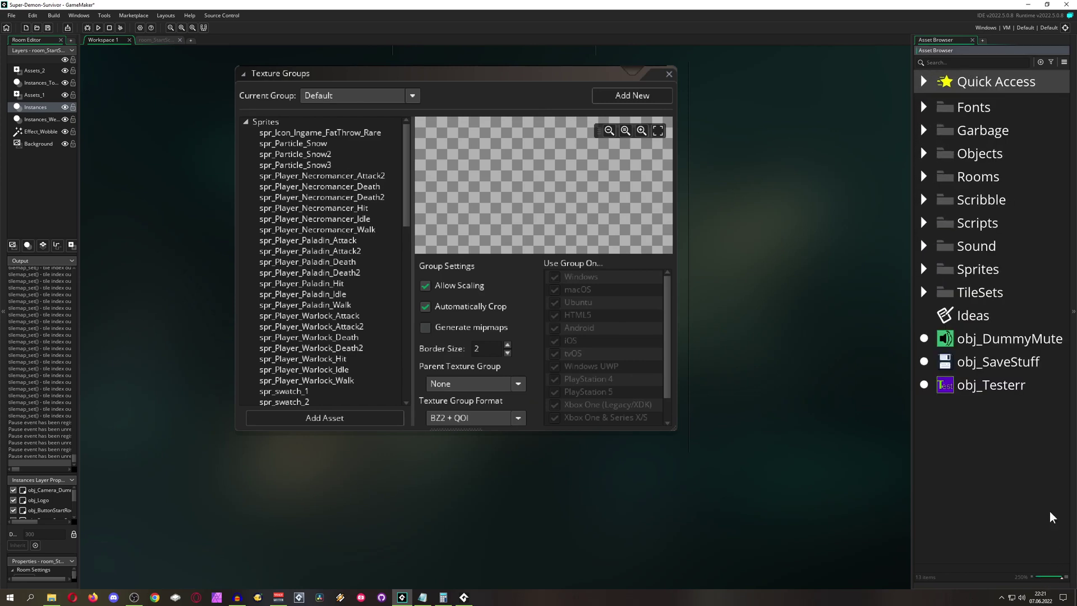
drag(914, 248, 760, 252)
double_click(789, 273)
- Look inside the Enemy sprite folder, collapse it, and expand the Effects folder
click(824, 359)
click(792, 361)
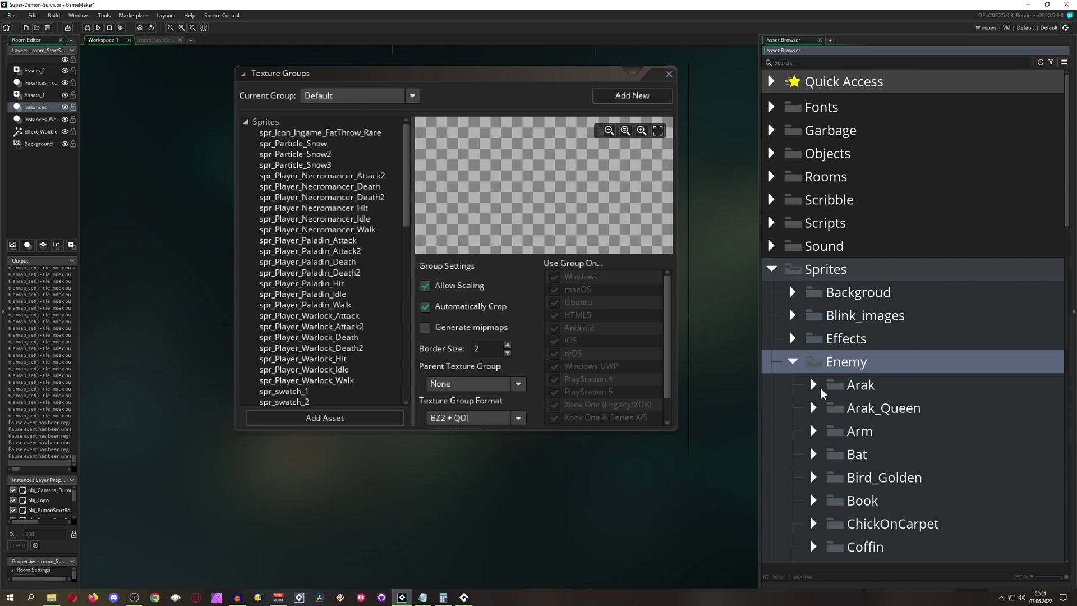
click(793, 362)
click(793, 340)
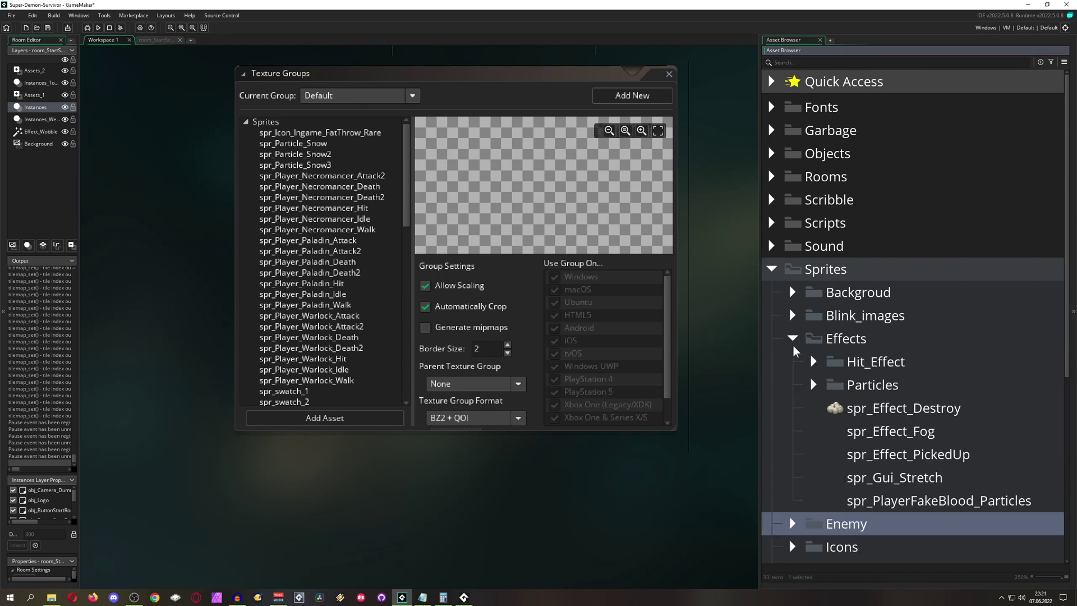
- Open the spr_Effect_Destroy sprite and collapse the Effects folder
click(838, 412)
double_click(838, 411)
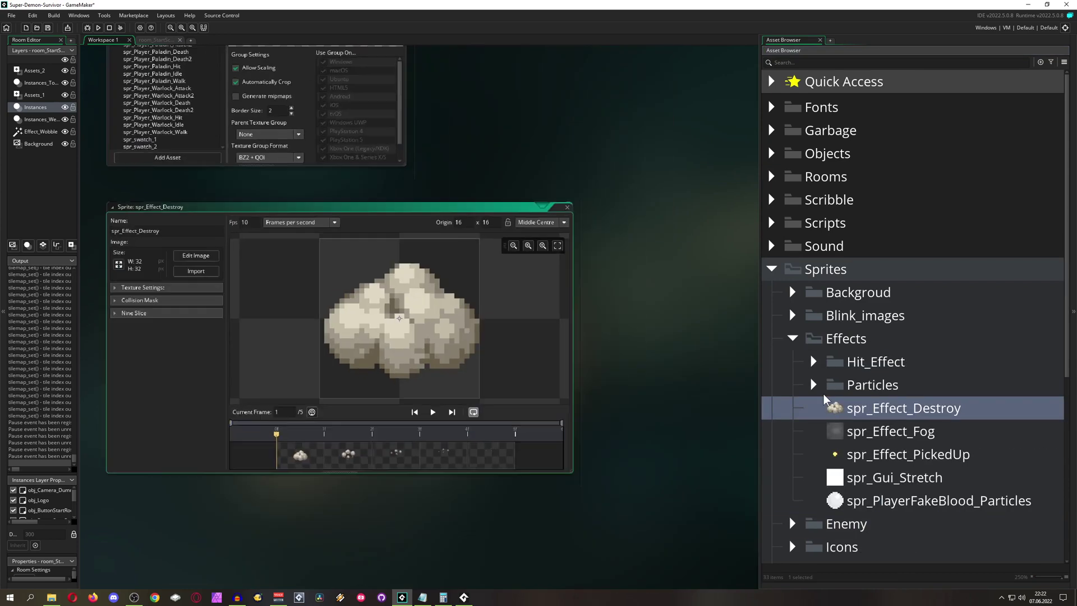
click(793, 339)
- Expand the Player folder and its Assassin subfolder, and open the spr_Player_Assassine_Attack sprite
click(799, 477)
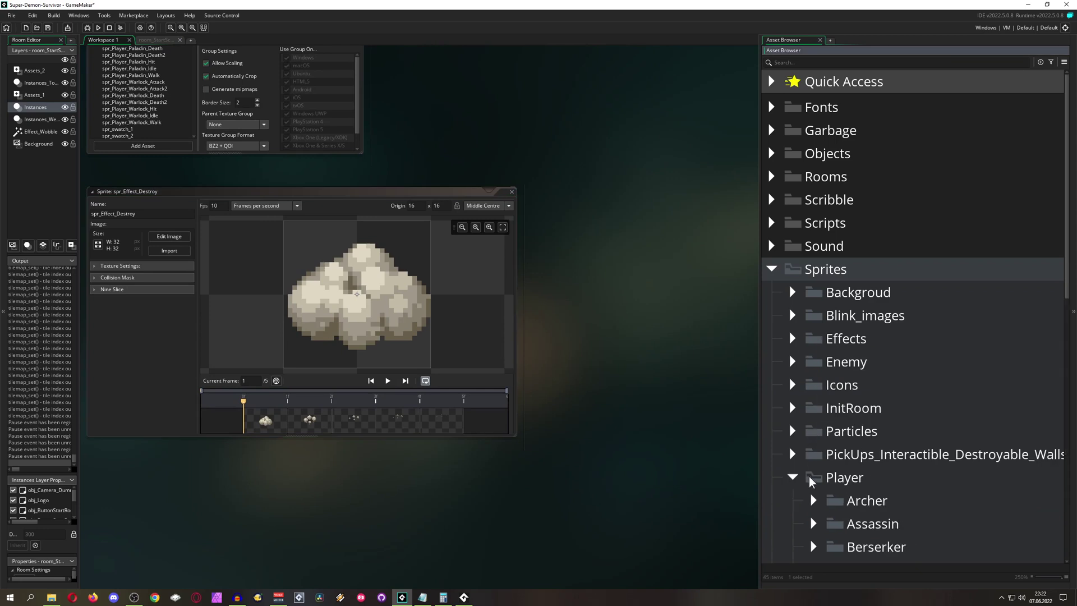
scroll(814, 456, down, 3)
click(814, 437)
double_click(862, 470)
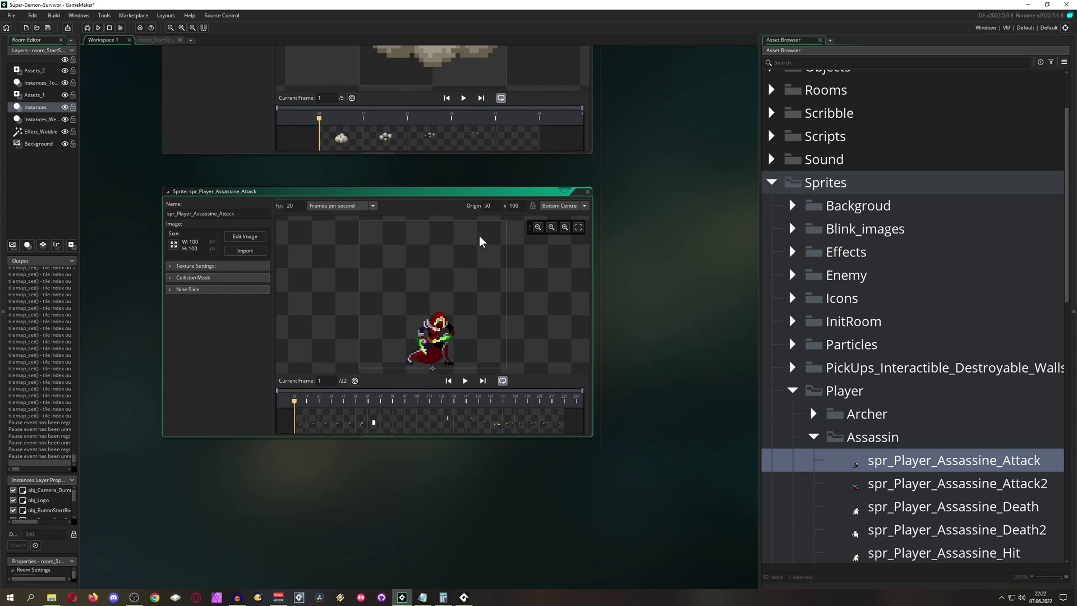
- Expand the texture settings of spr_Player_Assassine_Attack and look at the texture groups it can be assigned to
click(175, 266)
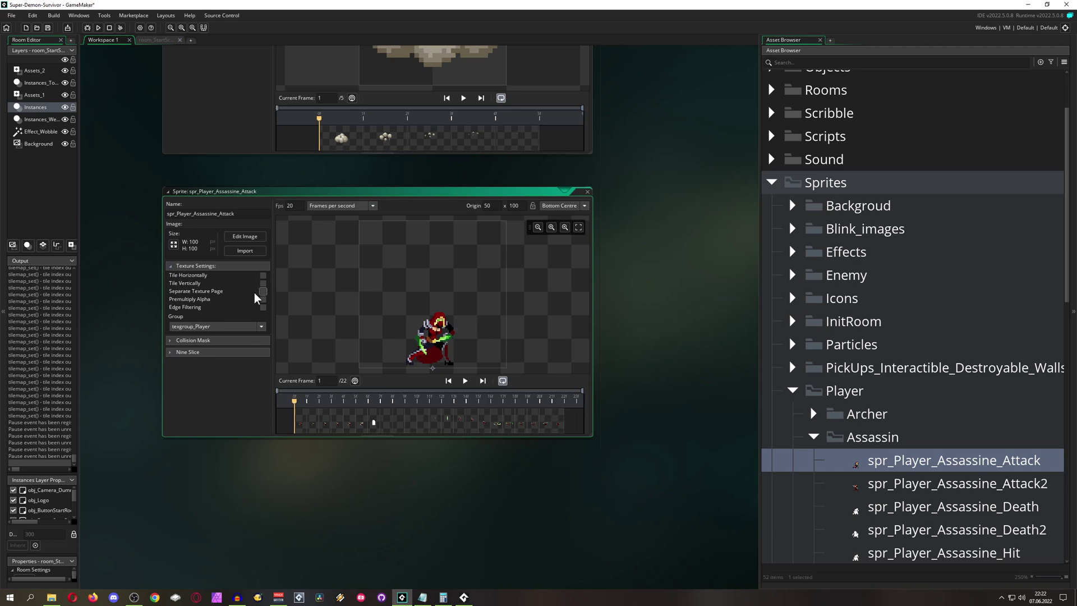
ctrl+scroll(154, 331, up, 3)
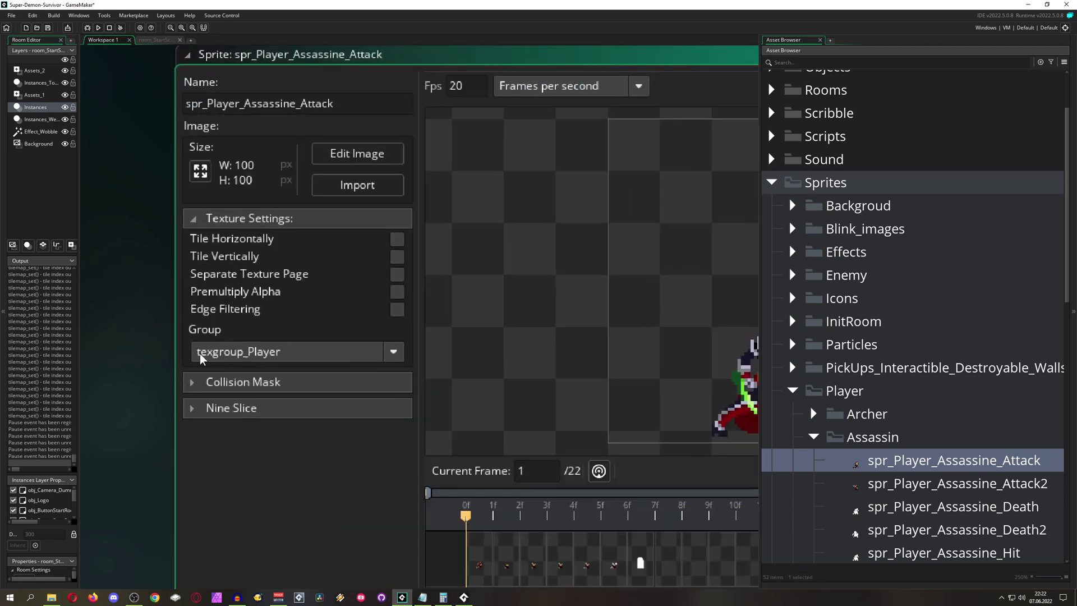
click(245, 357)
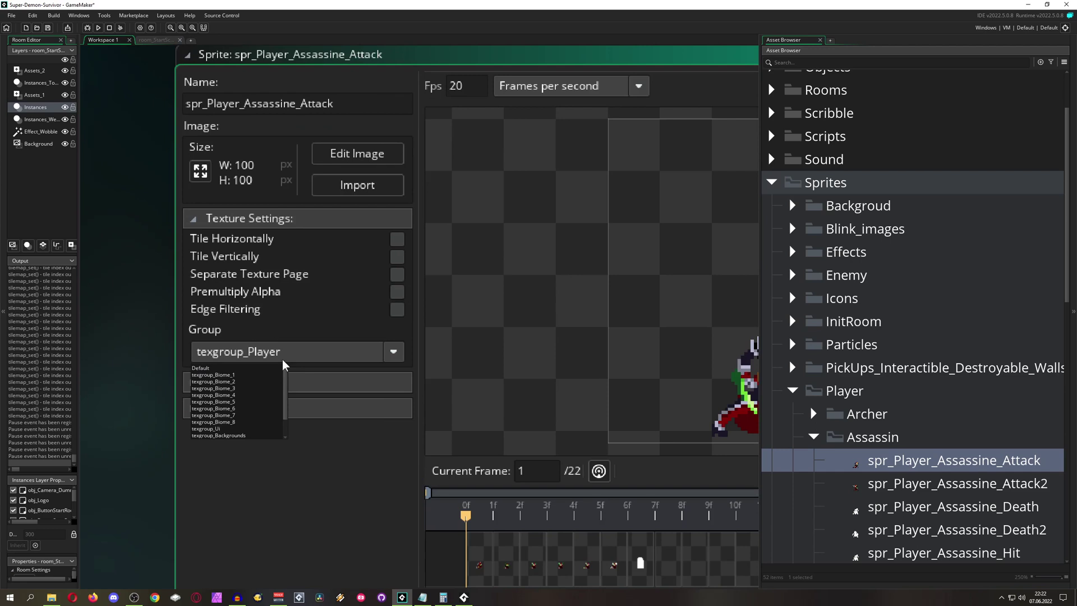
ctrl+scroll(146, 371, down, 3)
scroll(146, 370, up, 3)
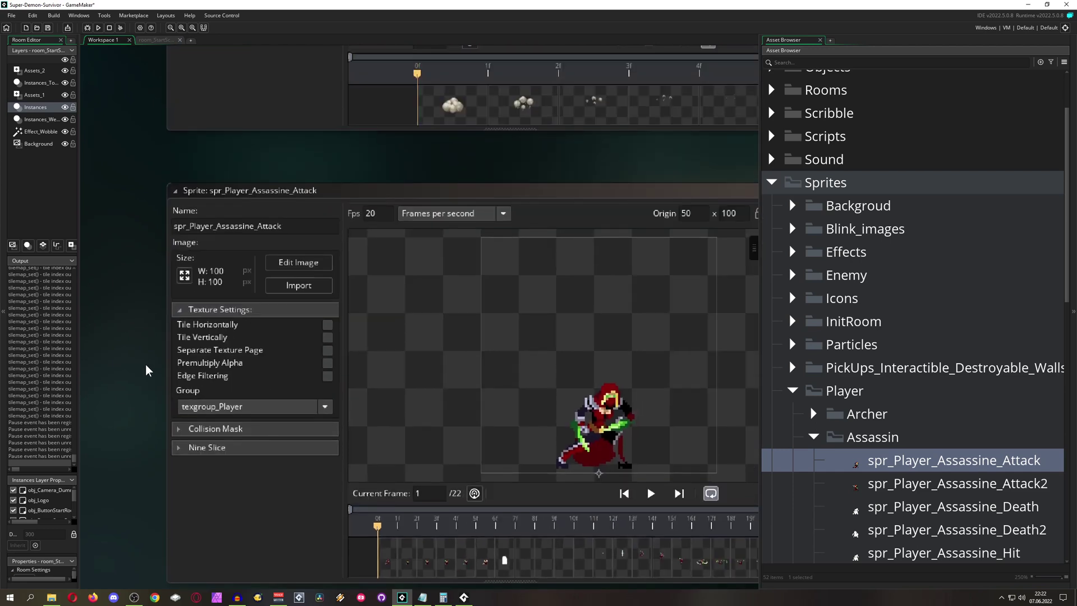
- Bring up the Texture Groups window and look at the list of groups defined in the project
click(106, 17)
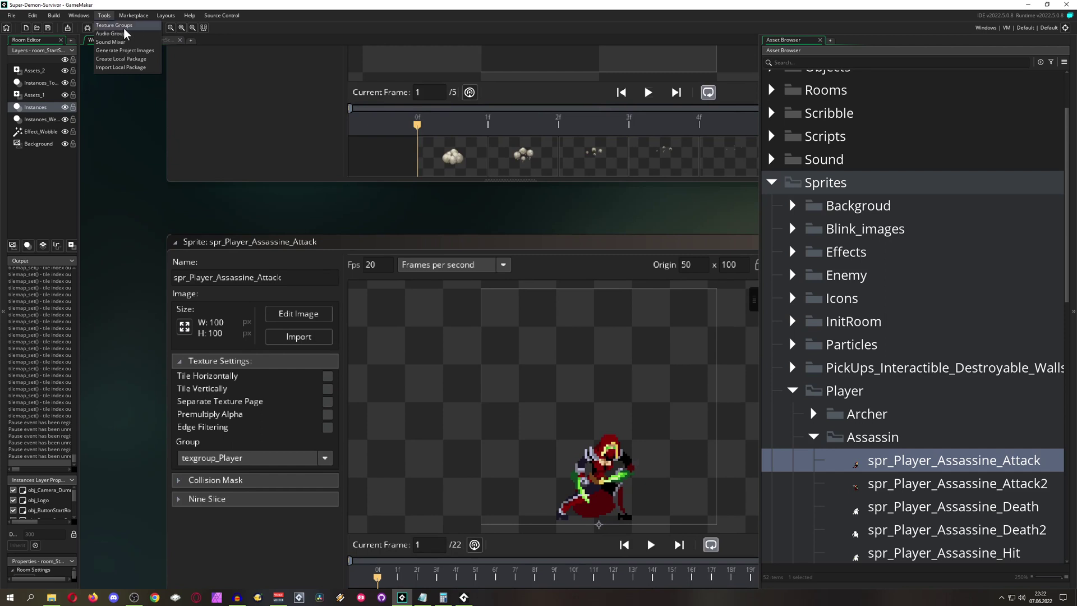
click(124, 28)
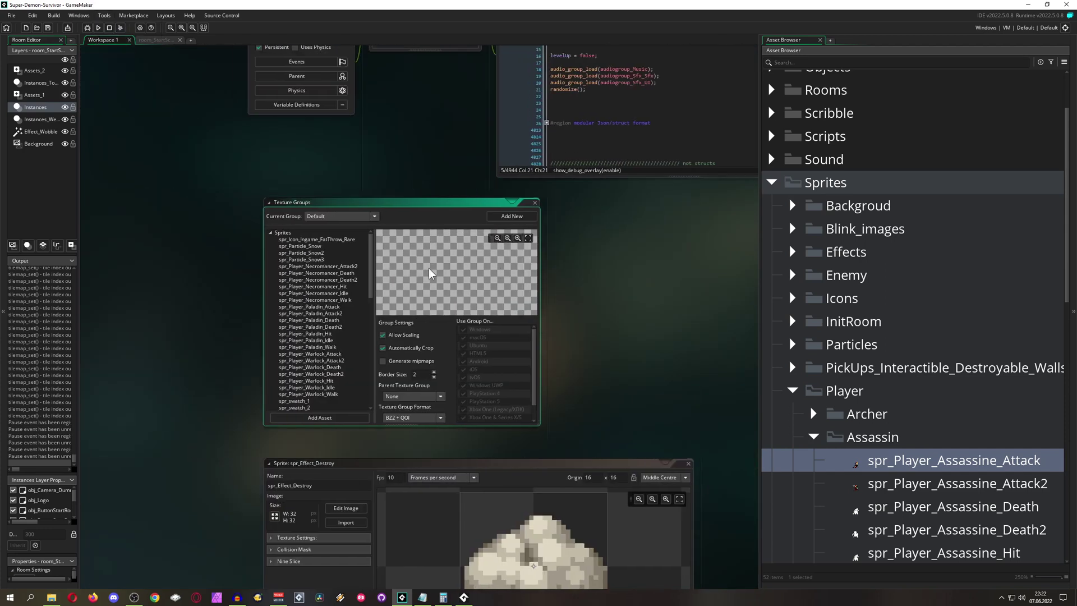
ctrl+scroll(278, 334, up, 3)
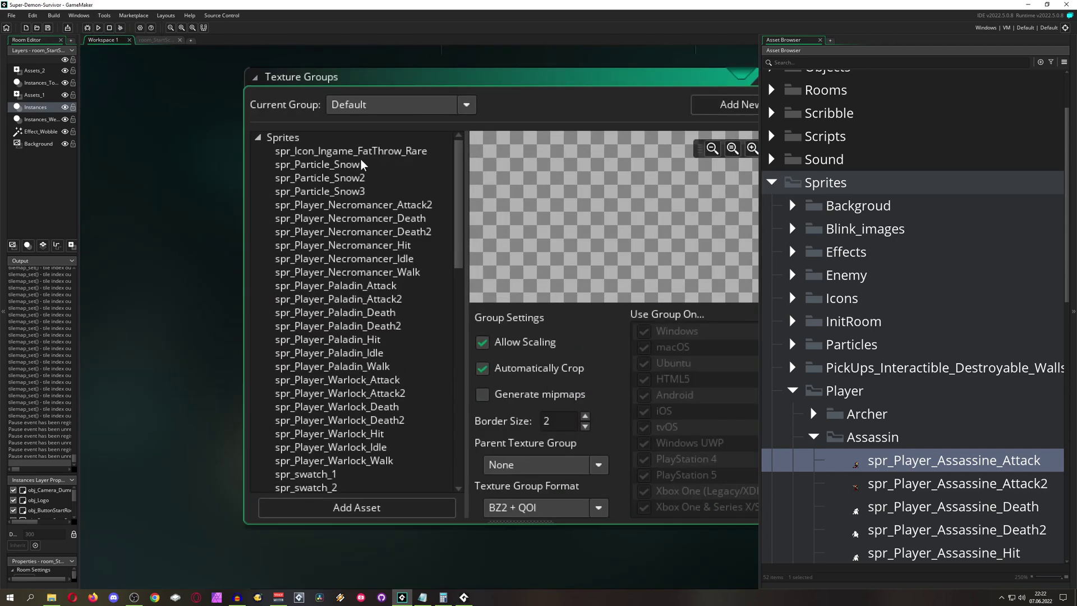
click(379, 107)
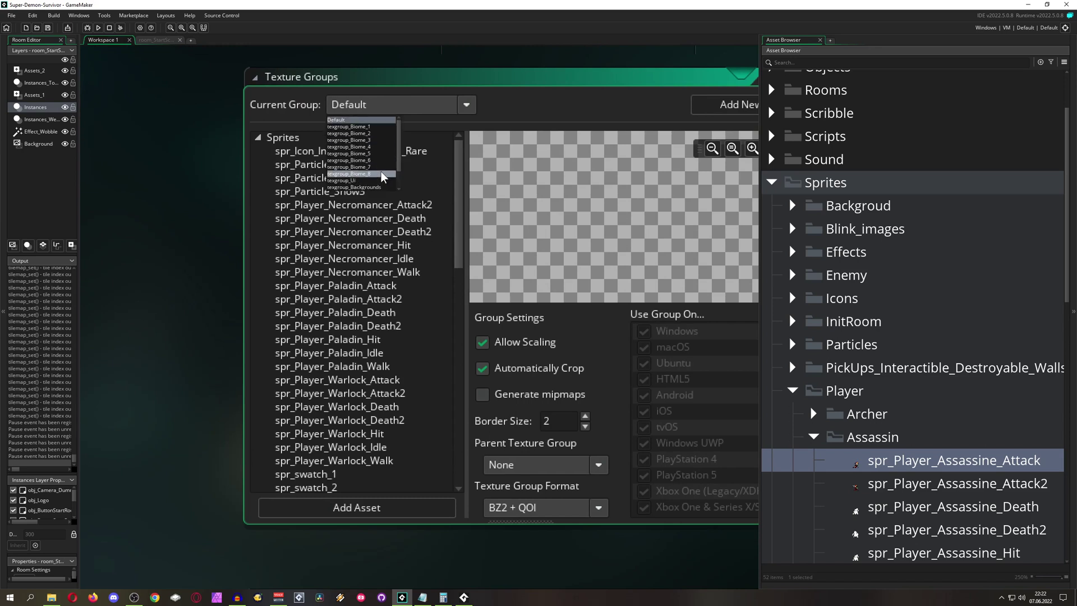
click(203, 225)
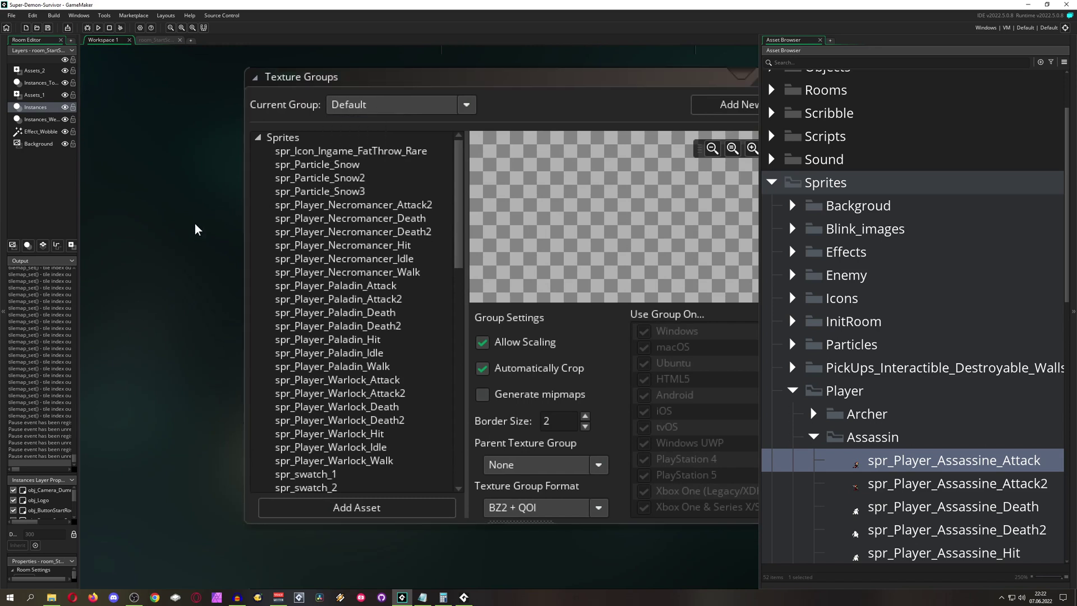
ctrl+scroll(200, 225, down, 1)
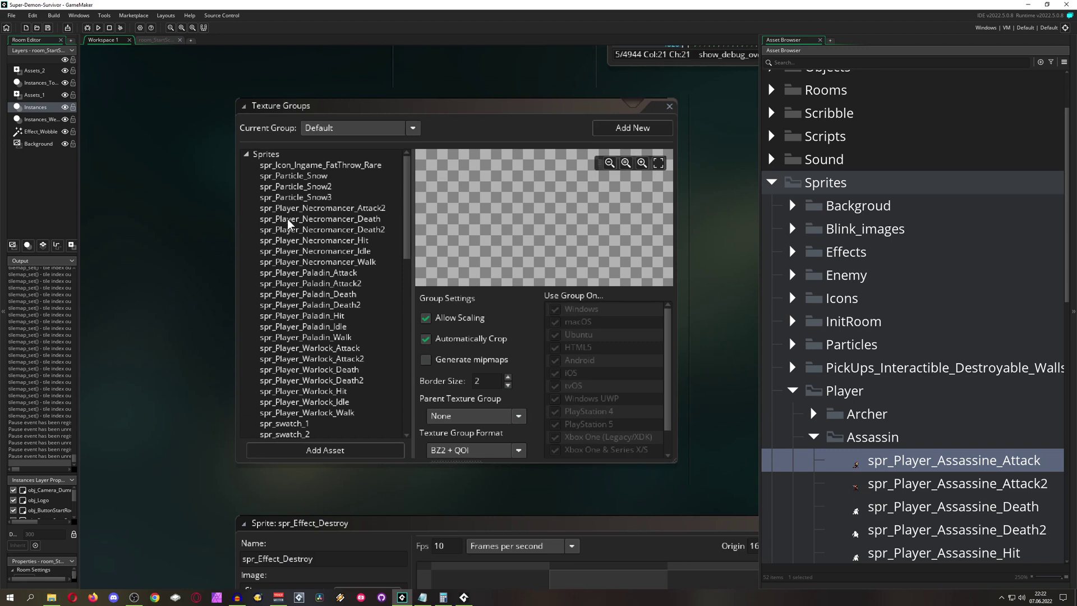
click(414, 130)
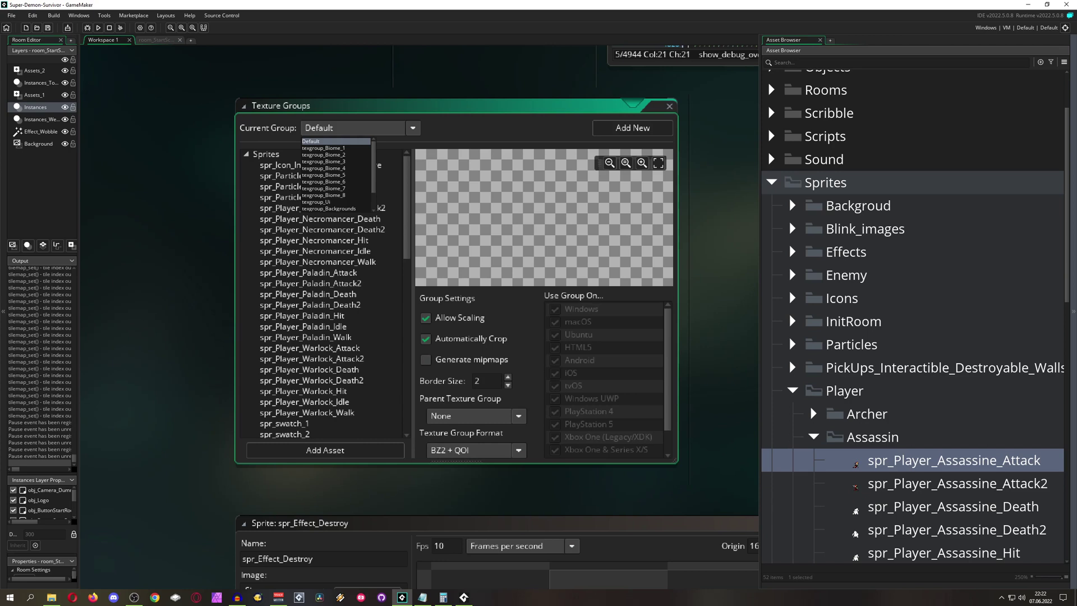
- Switch to the running game to view its paused scene, and return to GameMaker
key(alt+Tab)
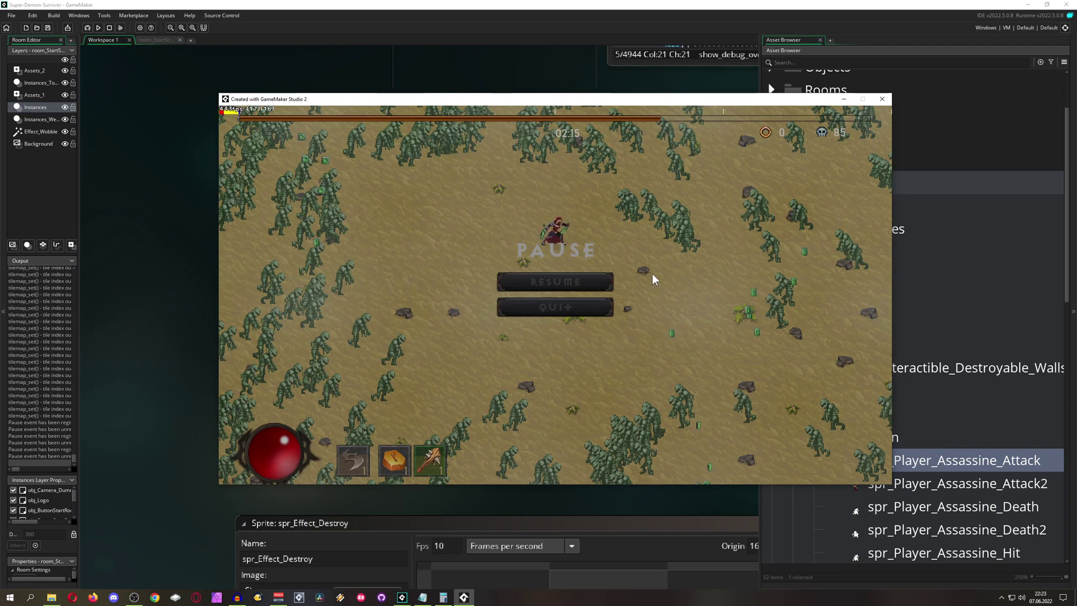
click(849, 14)
- Collapse the Player and Sprites folders, and open fnt_ButtonText from the Fonts folder
scroll(890, 264, up, 2)
scroll(891, 265, up, 1)
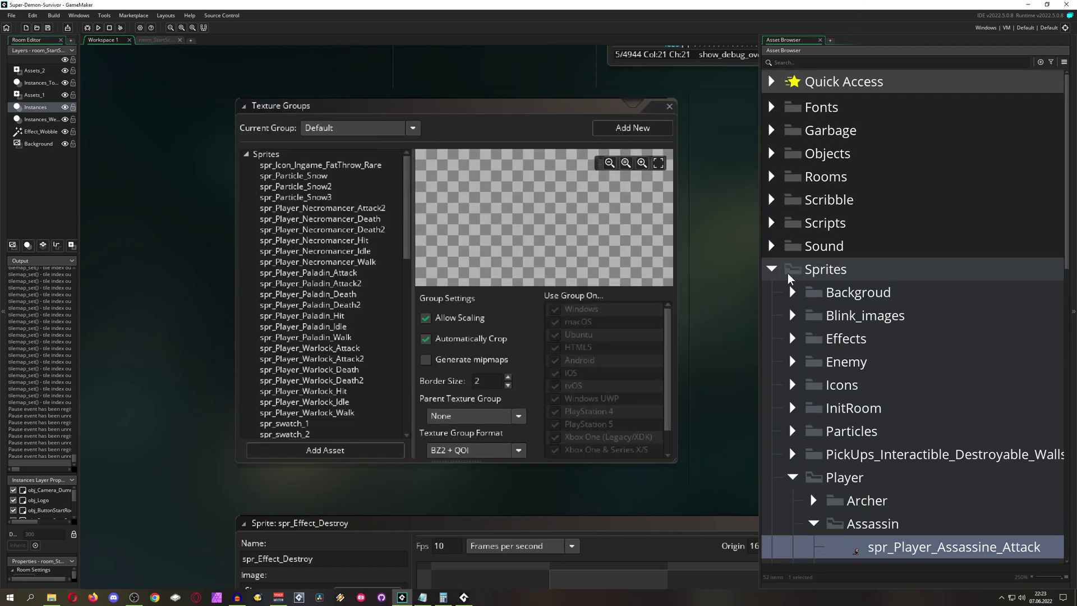
click(793, 478)
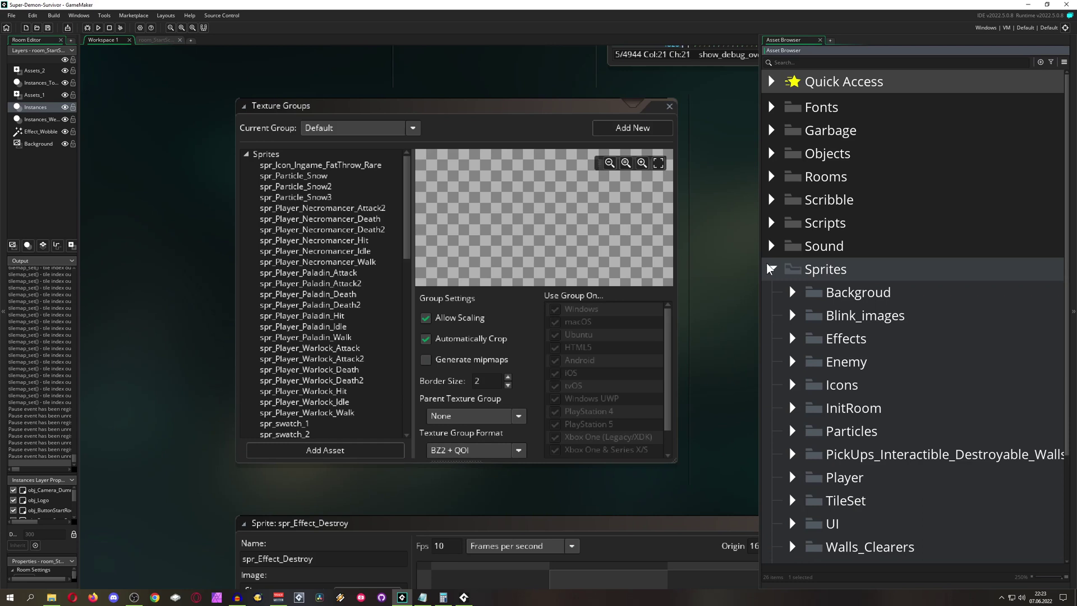
double_click(804, 272)
click(771, 107)
double_click(858, 130)
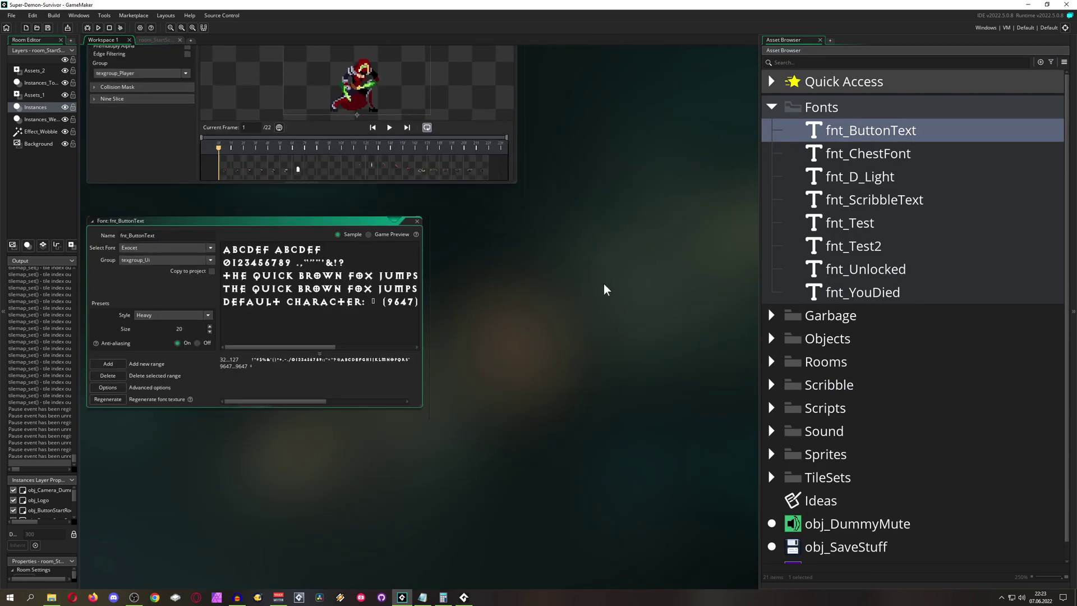
- Look at the texture groups that the fnt_ButtonText font can be assigned to, keeping the current choice
scroll(219, 343, left, 2)
ctrl+scroll(215, 346, up, 4)
scroll(304, 326, right, 1)
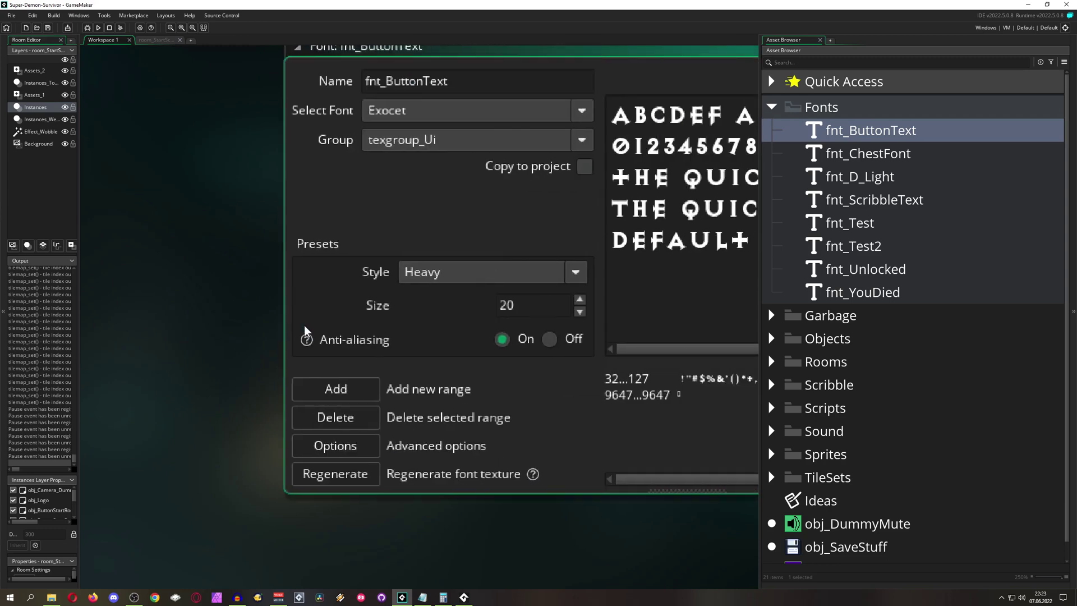
click(430, 141)
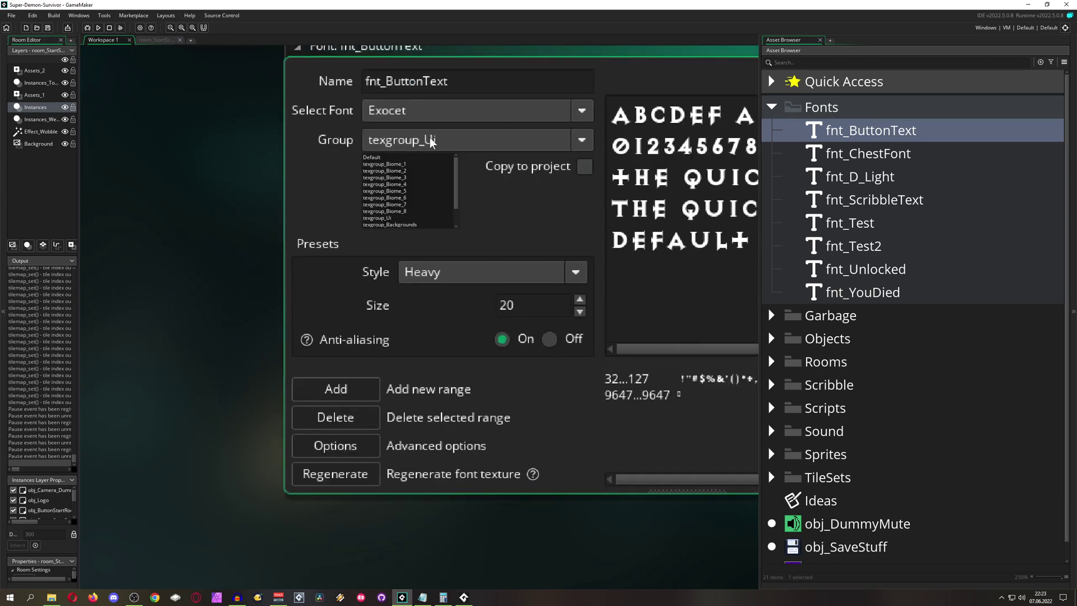
click(252, 235)
- Close the fnt_ButtonText font editor and collapse the Fonts folder
ctrl+scroll(253, 235, down, 4)
scroll(706, 262, down, 5)
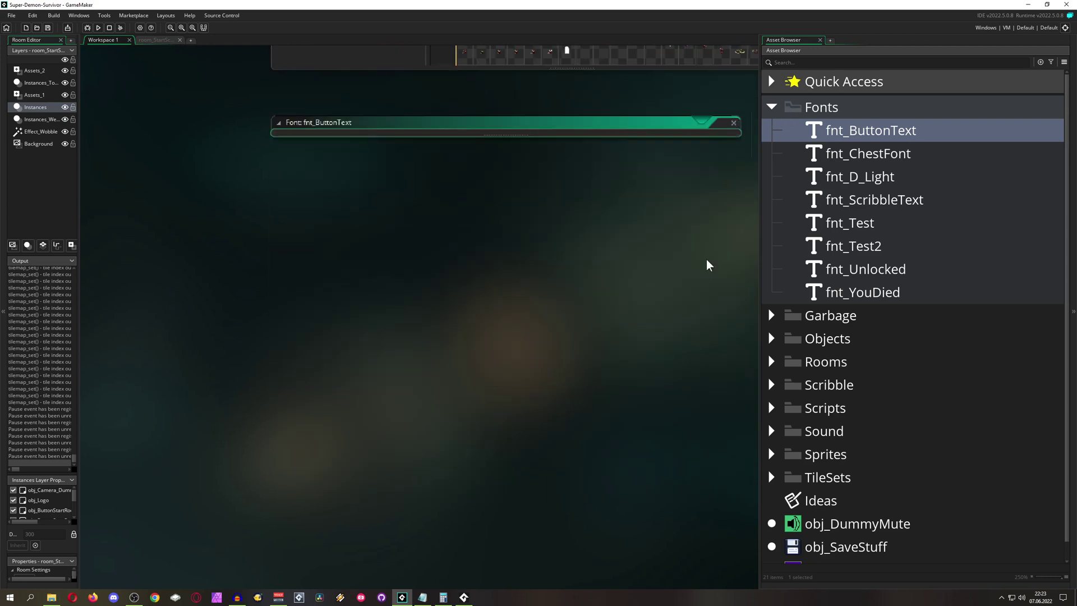
scroll(539, 464, right, 2)
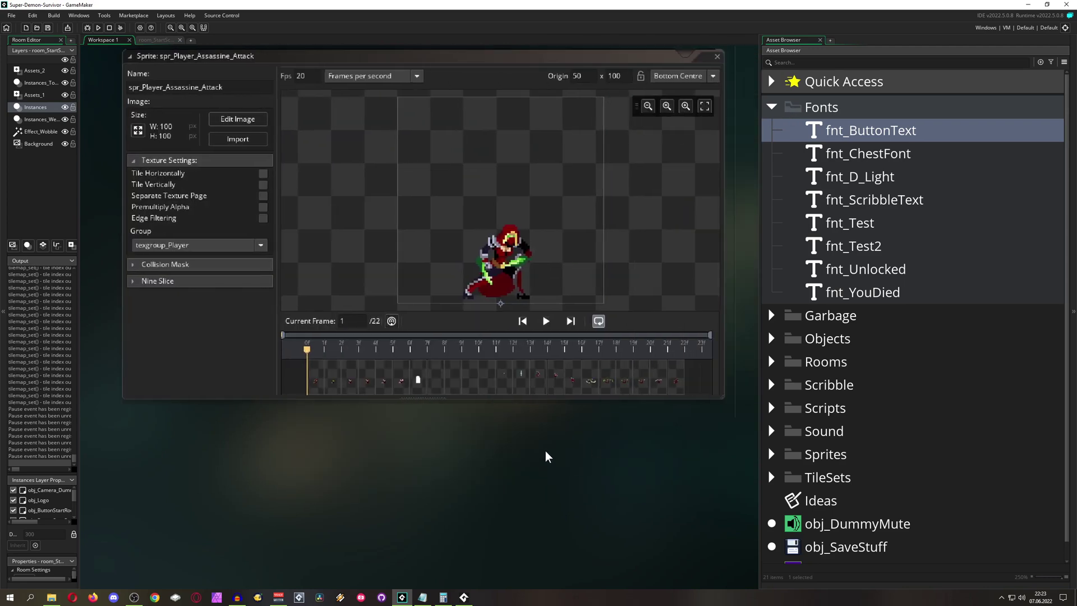
click(772, 130)
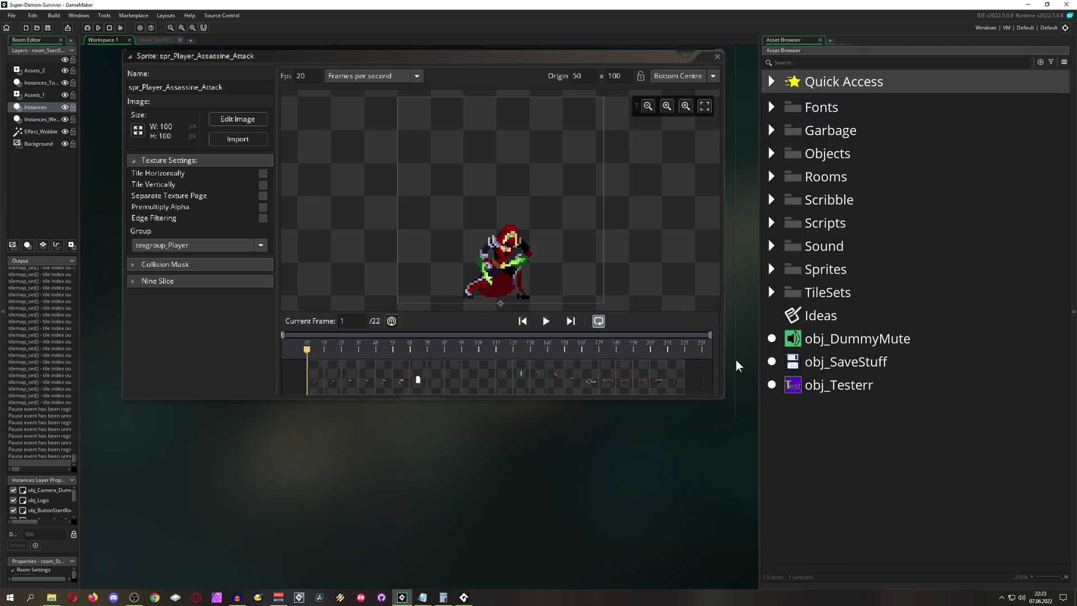
- Return to the Texture Groups window and narrow the Asset Browser to free up workspace
ctrl+scroll(735, 360, down, 3)
scroll(250, 365, up, 3)
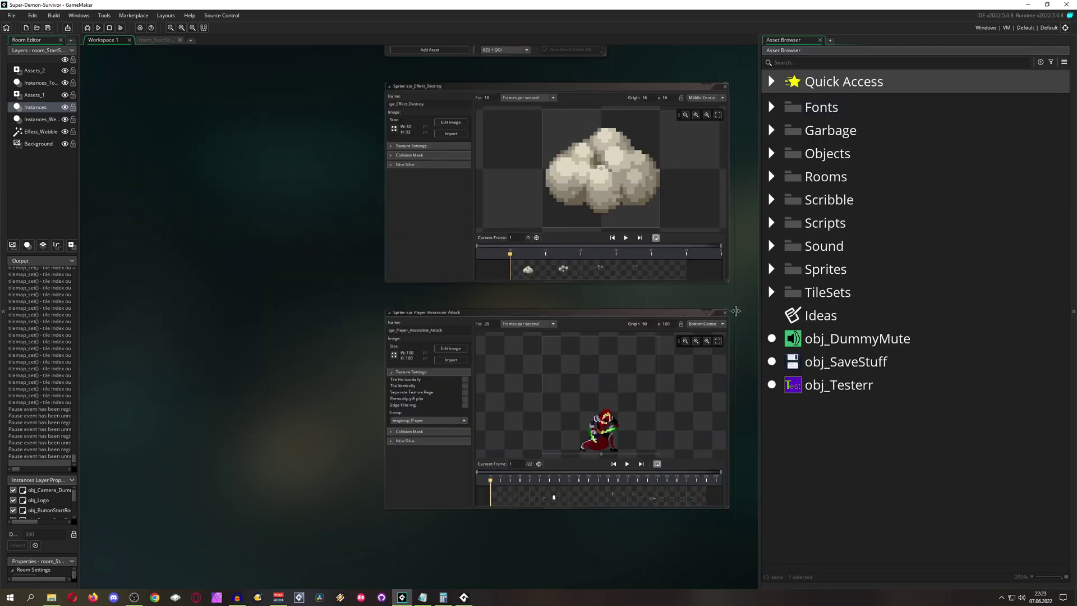
click(106, 16)
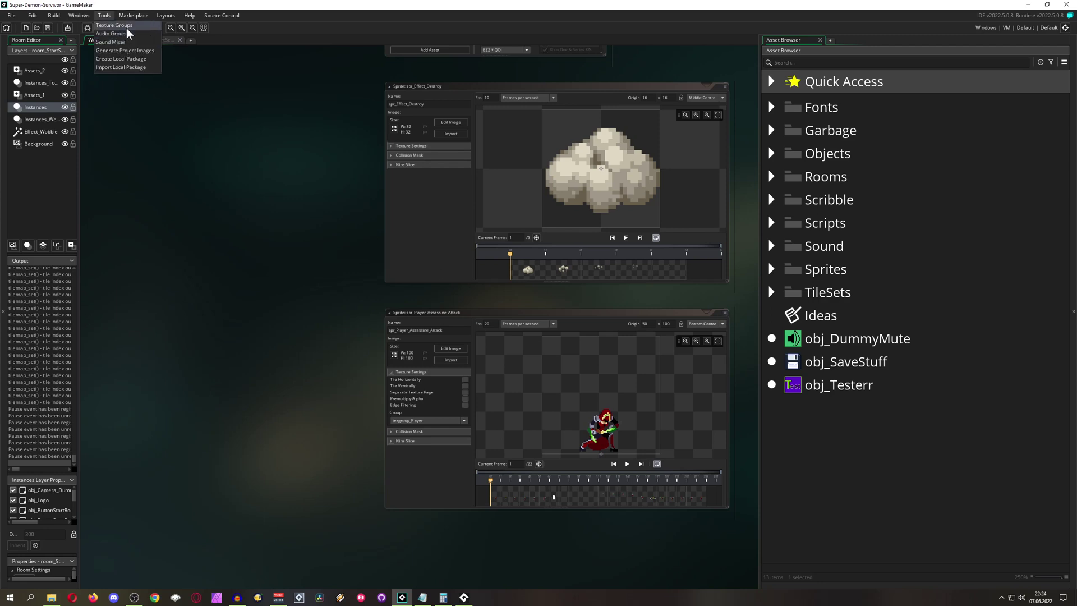
click(114, 26)
scroll(322, 317, right, 3)
ctrl+scroll(372, 402, up, 5)
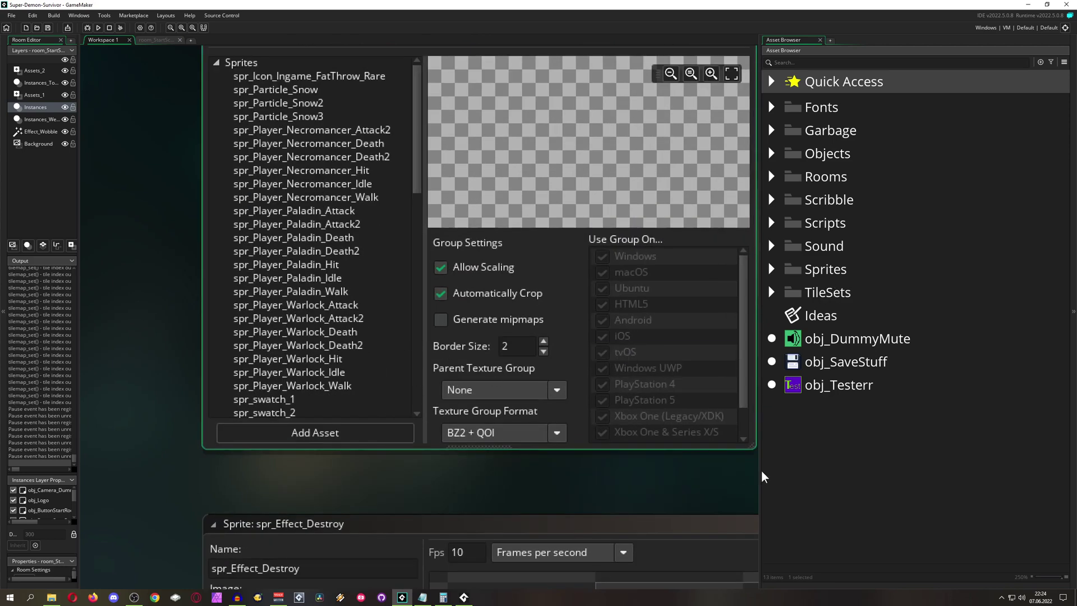
drag(762, 476, 936, 476)
- Look at the available groups while keeping Default as the current group, and widen the Texture Groups window
scroll(359, 205, up, 3)
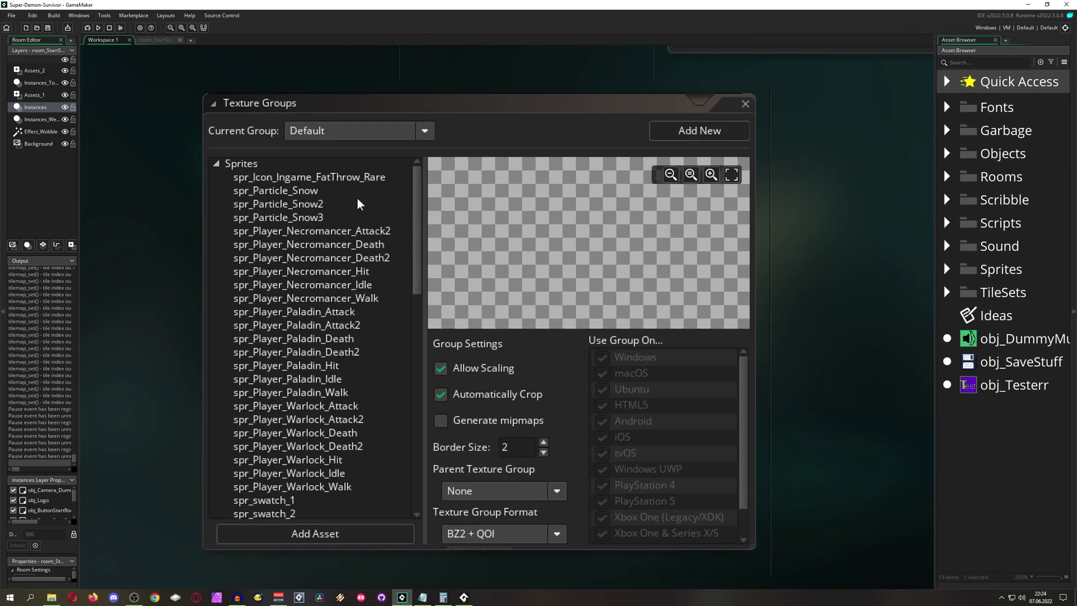
click(367, 130)
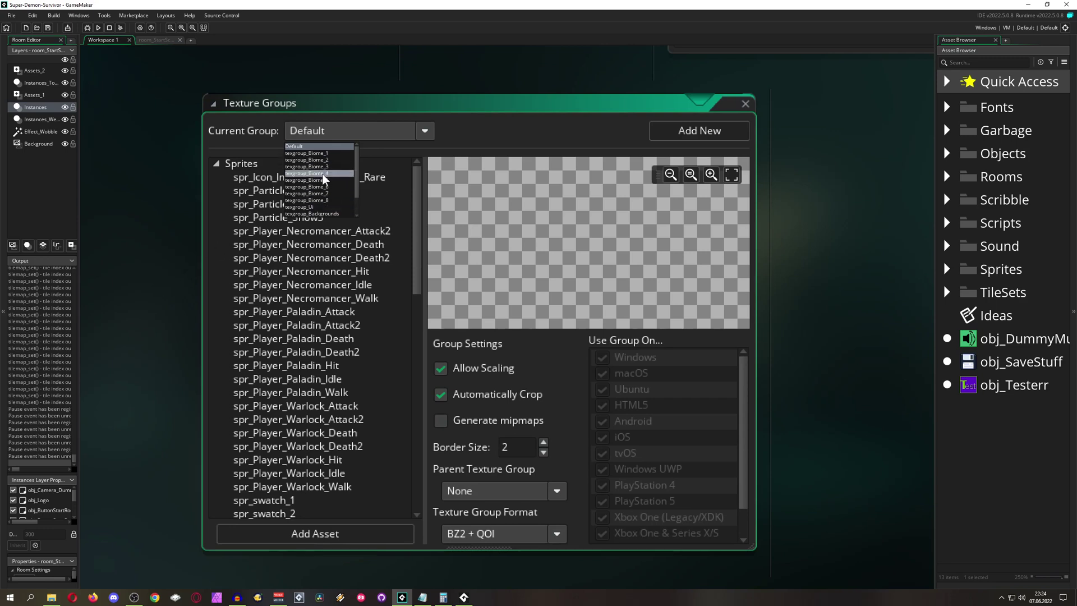
click(193, 300)
scroll(175, 308, down, 2)
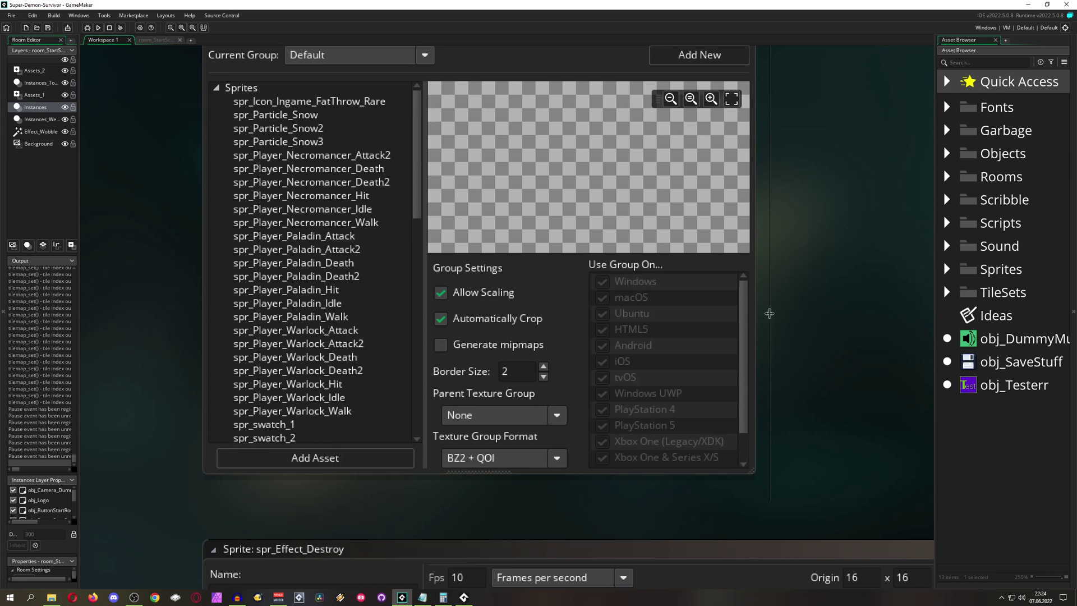
drag(756, 322, 898, 323)
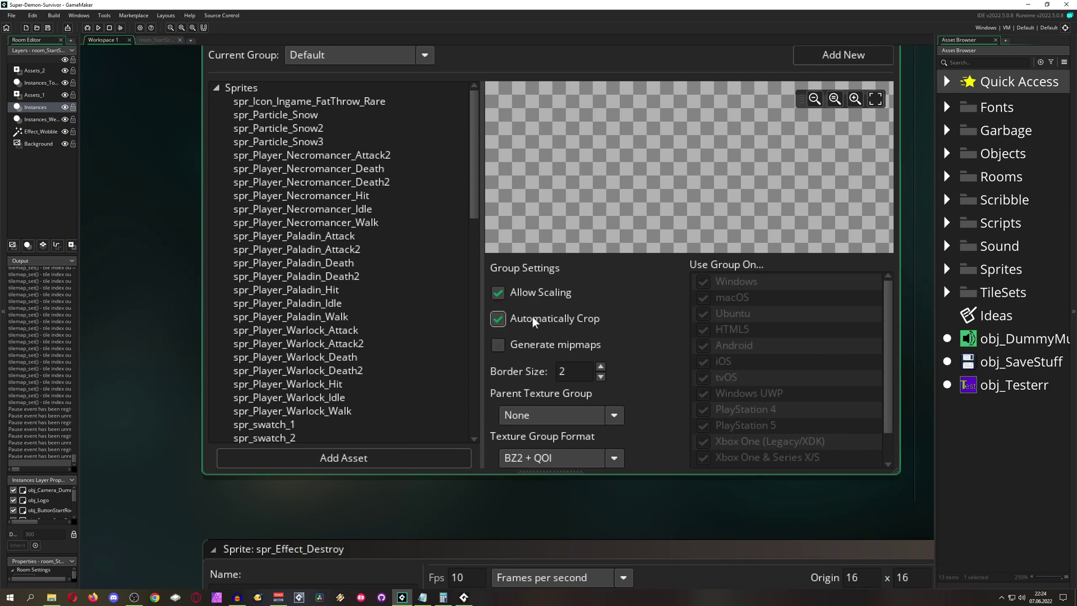
- Examine the Allow Scaling and Automatically Crop settings of the Default texture group
ctrl+scroll(186, 339, down, 2)
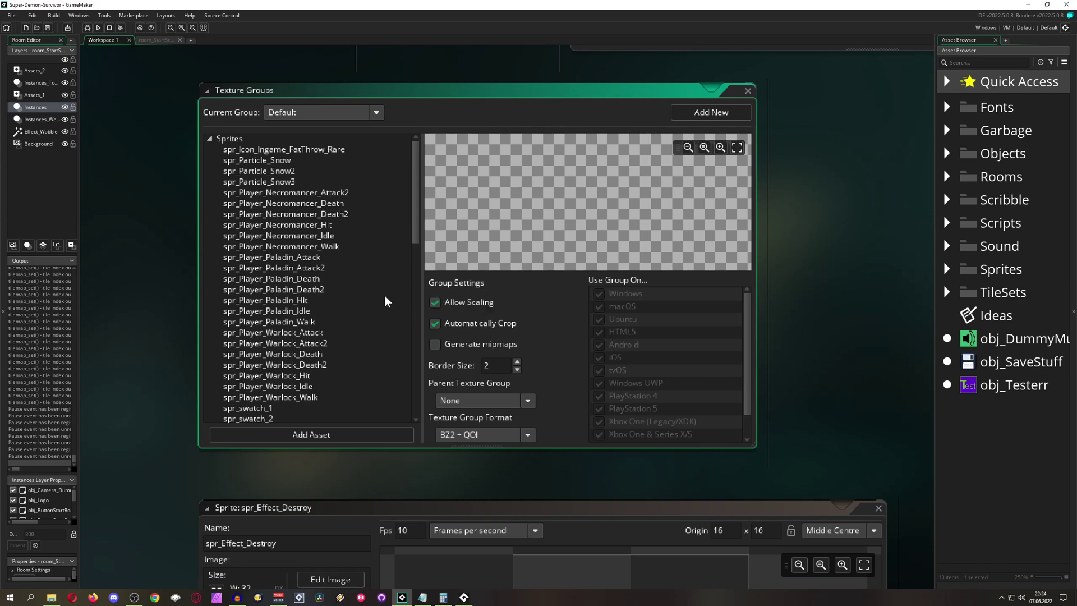
ctrl+scroll(457, 311, up, 2)
ctrl+scroll(467, 296, down, 2)
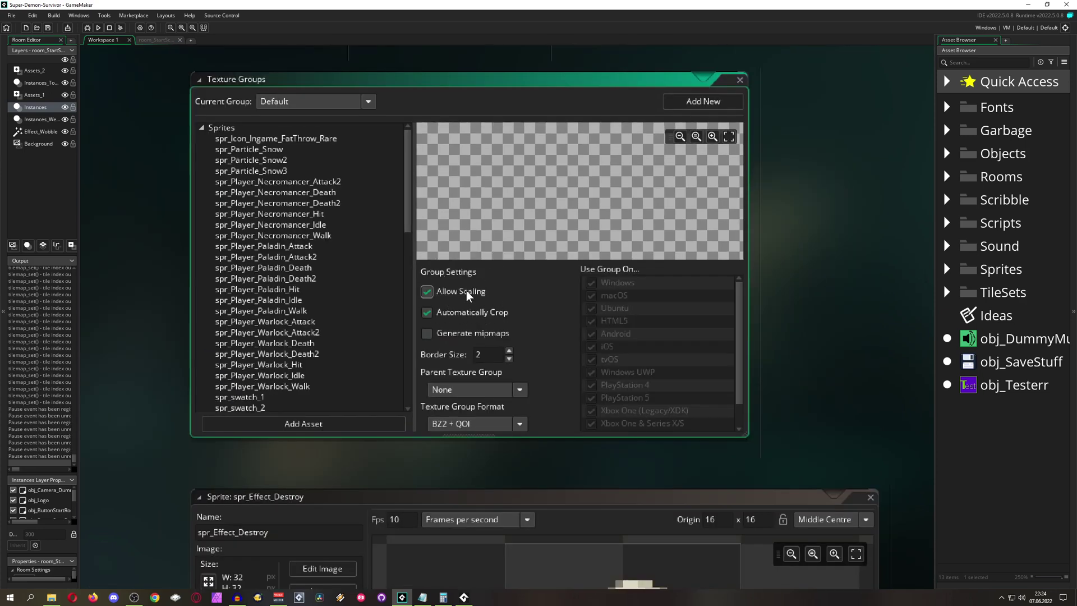
ctrl+scroll(493, 281, up, 2)
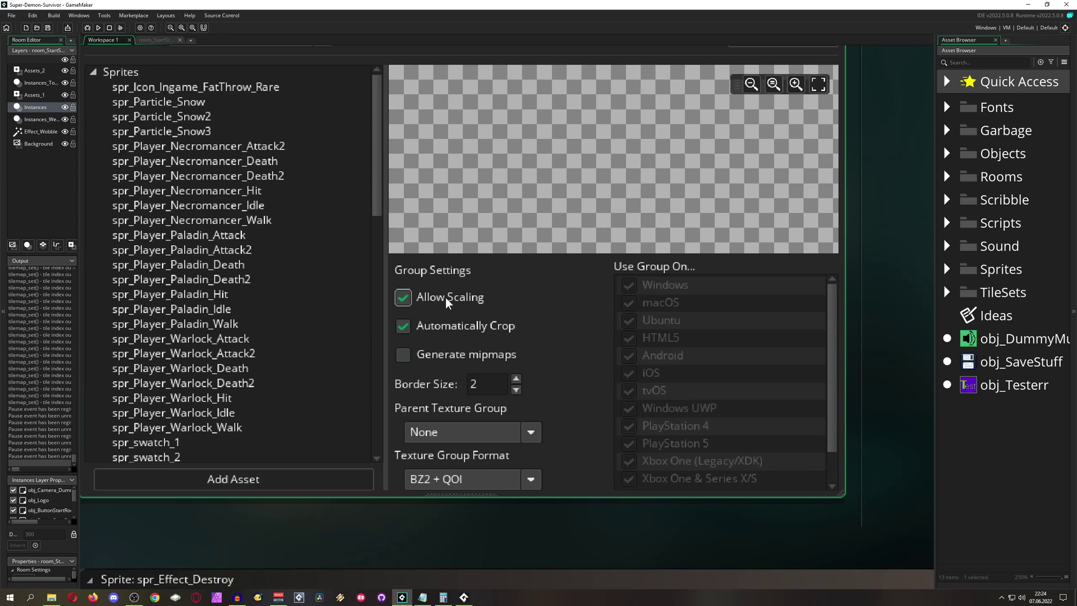
ctrl+scroll(452, 300, down, 1)
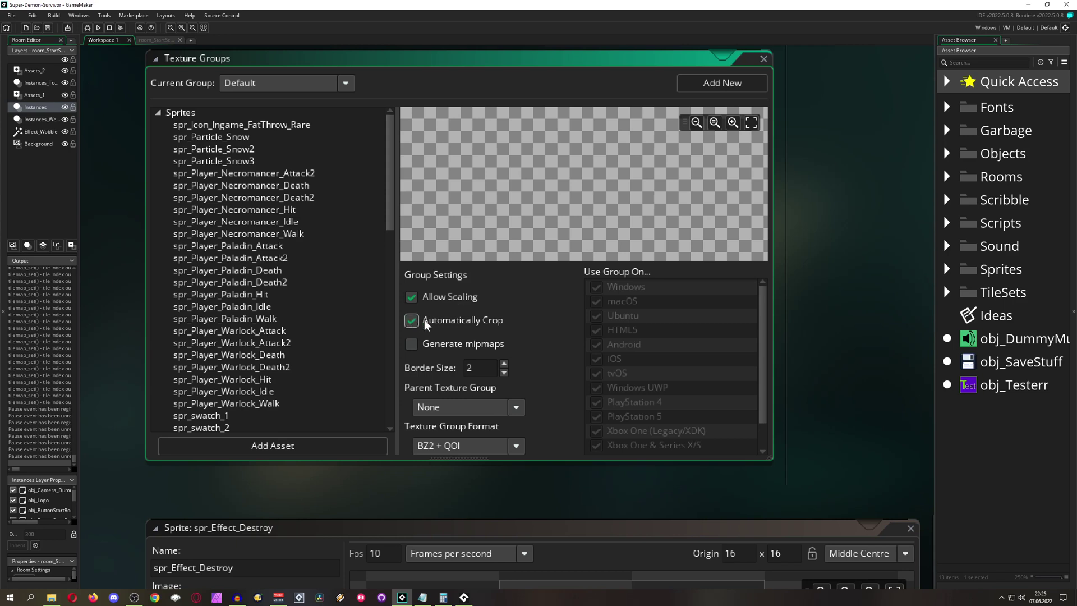
- Expand the Sprites folder and close the spr_Player_Assassine_Attack and spr_Effect_Destroy sprite editors
click(947, 269)
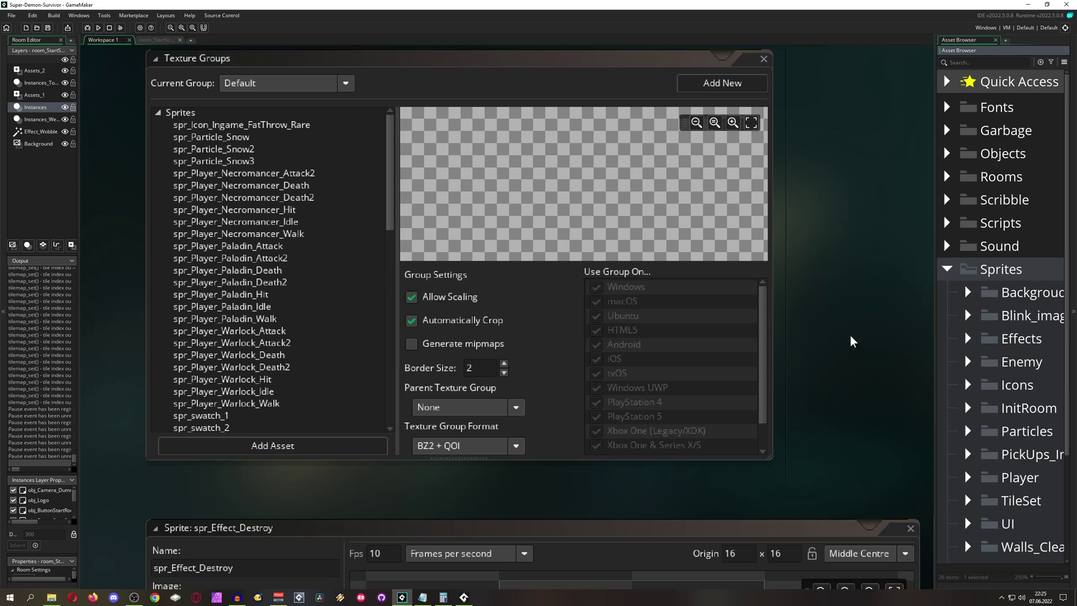
scroll(825, 367, down, 5)
ctrl+scroll(503, 415, down, 2)
ctrl+scroll(833, 410, up, 2)
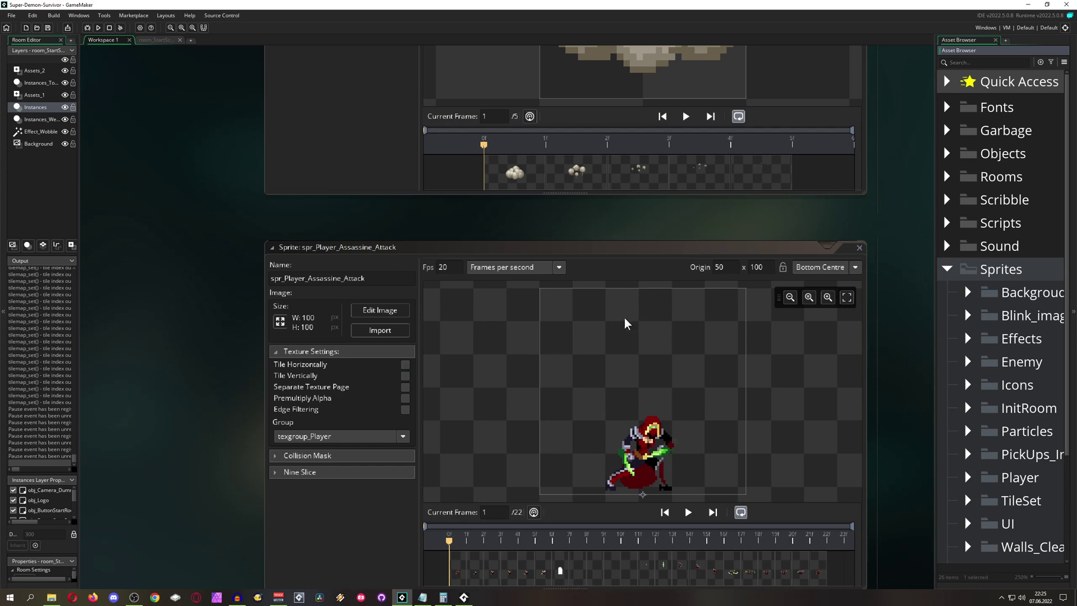
click(858, 247)
click(859, 247)
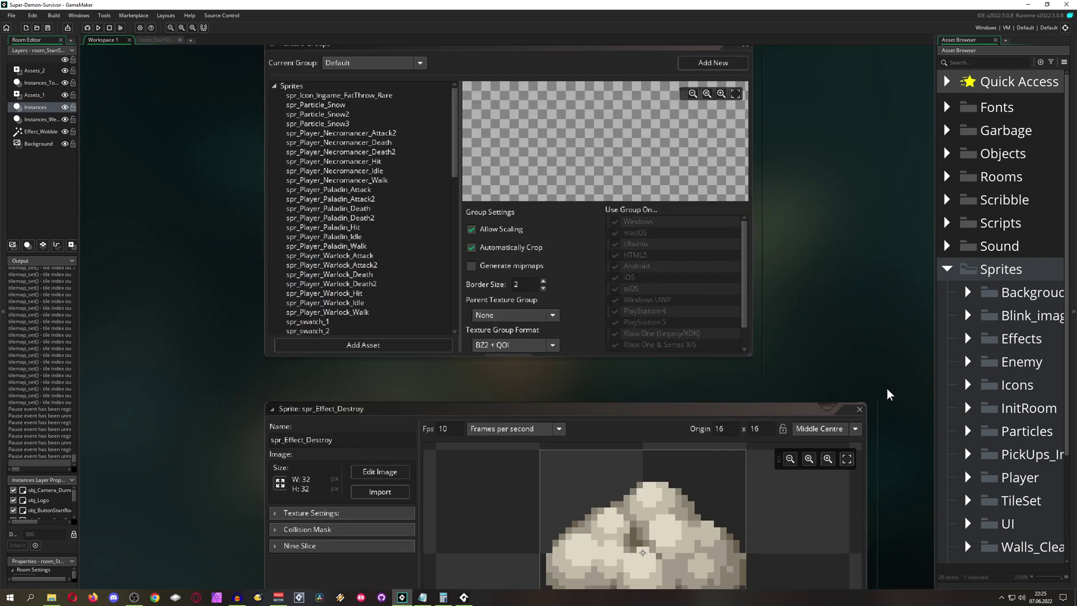
click(859, 409)
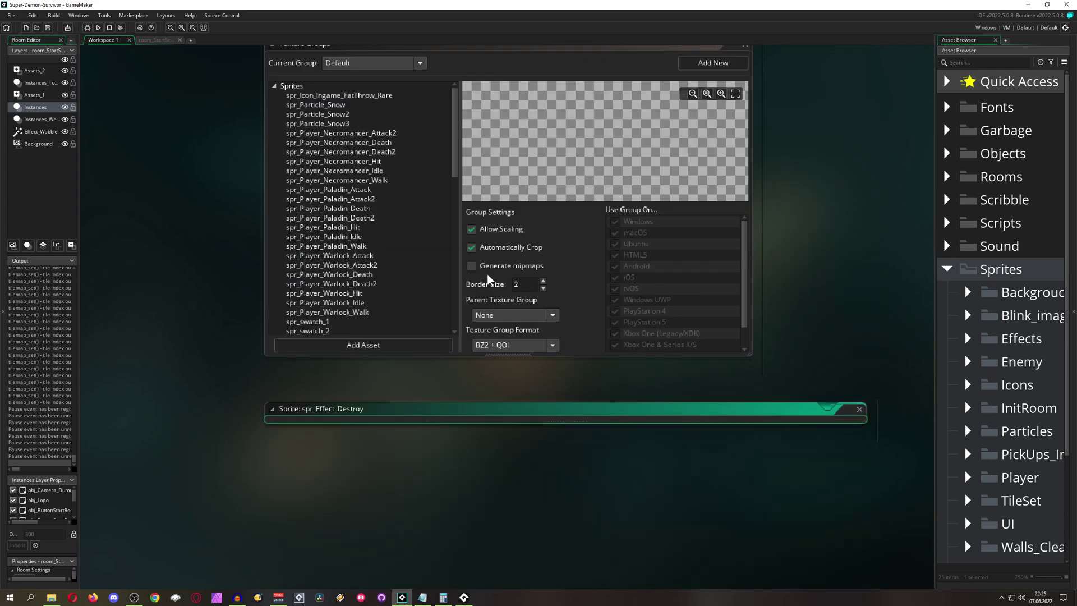
- Examine the Generate mipmaps and Border Size settings of the Default texture group
ctrl+scroll(505, 257, up, 1)
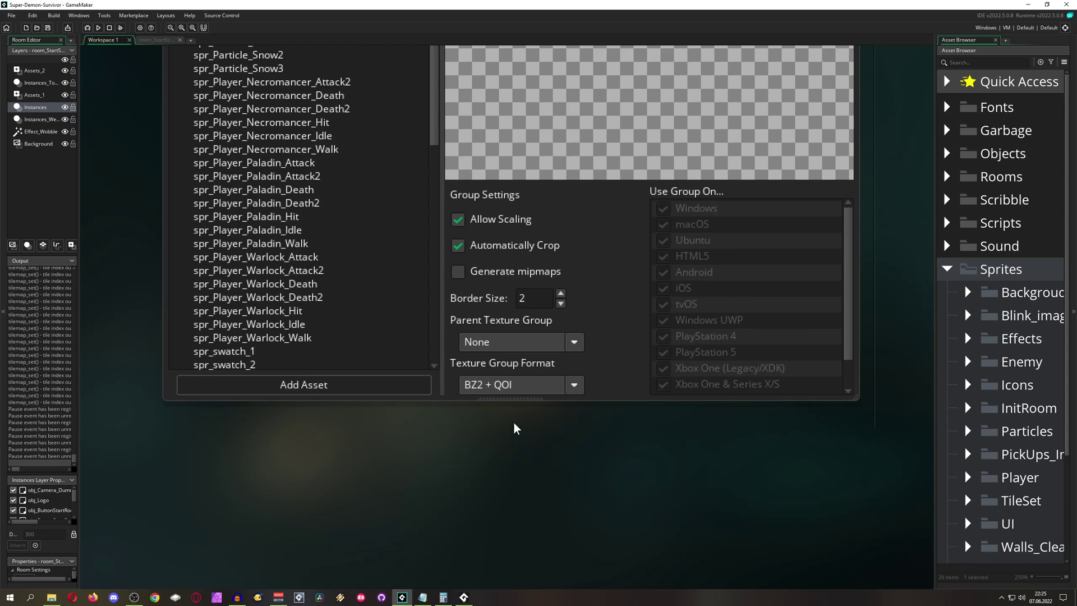
ctrl+scroll(516, 428, down, 1)
ctrl+scroll(513, 425, up, 1)
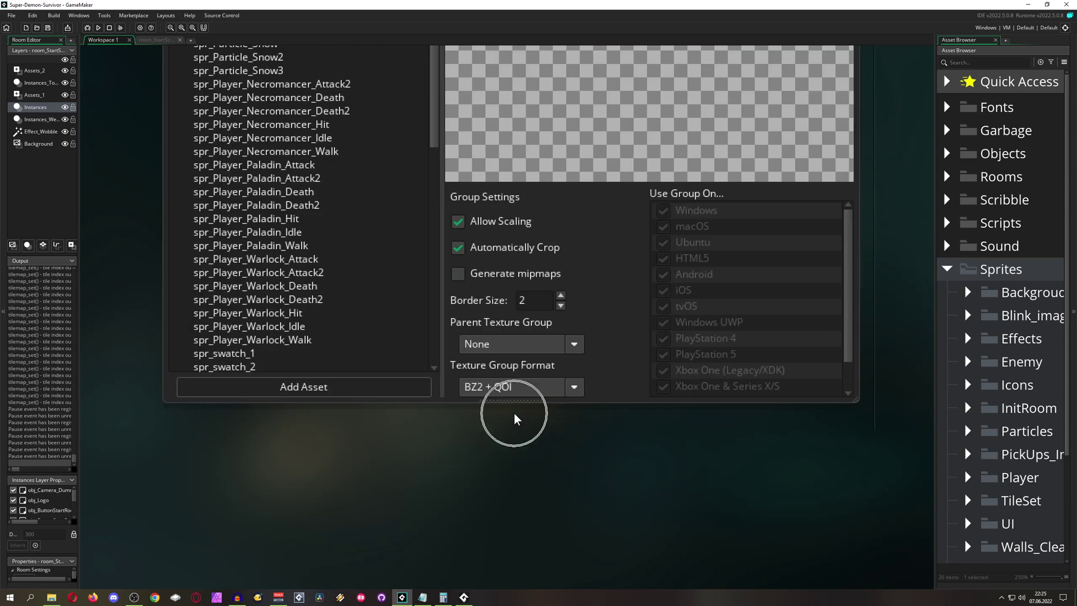
ctrl+scroll(515, 418, up, 1)
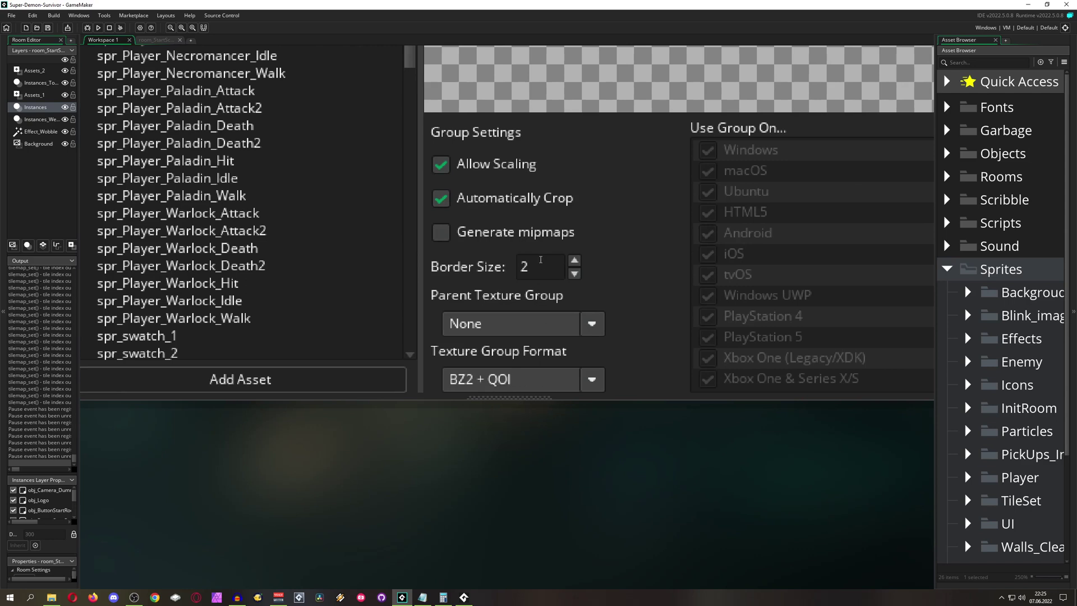
ctrl+scroll(578, 437, down, 1)
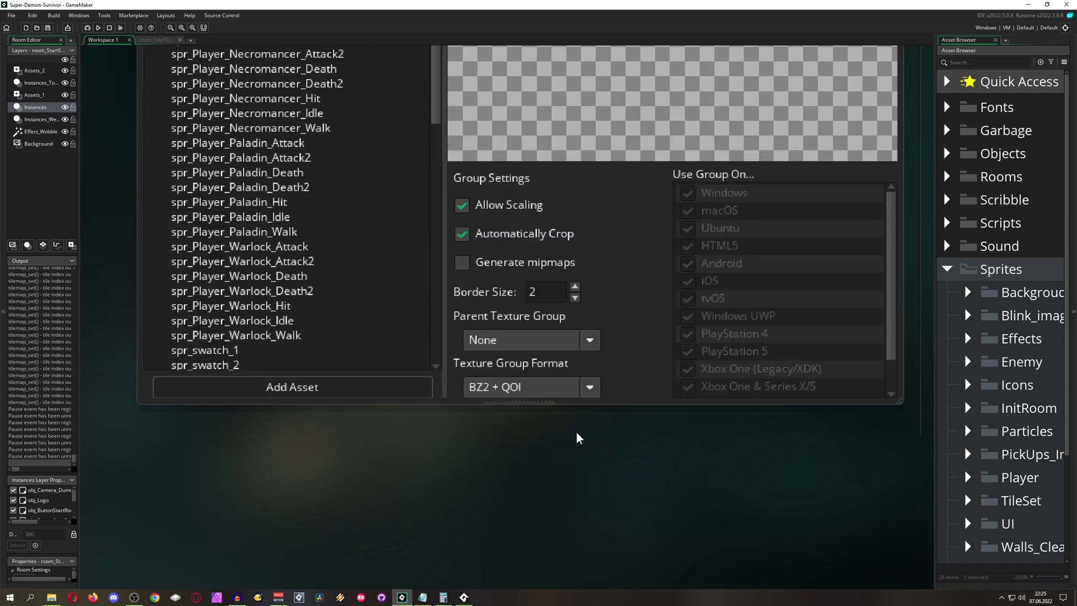
ctrl+scroll(527, 296, up, 1)
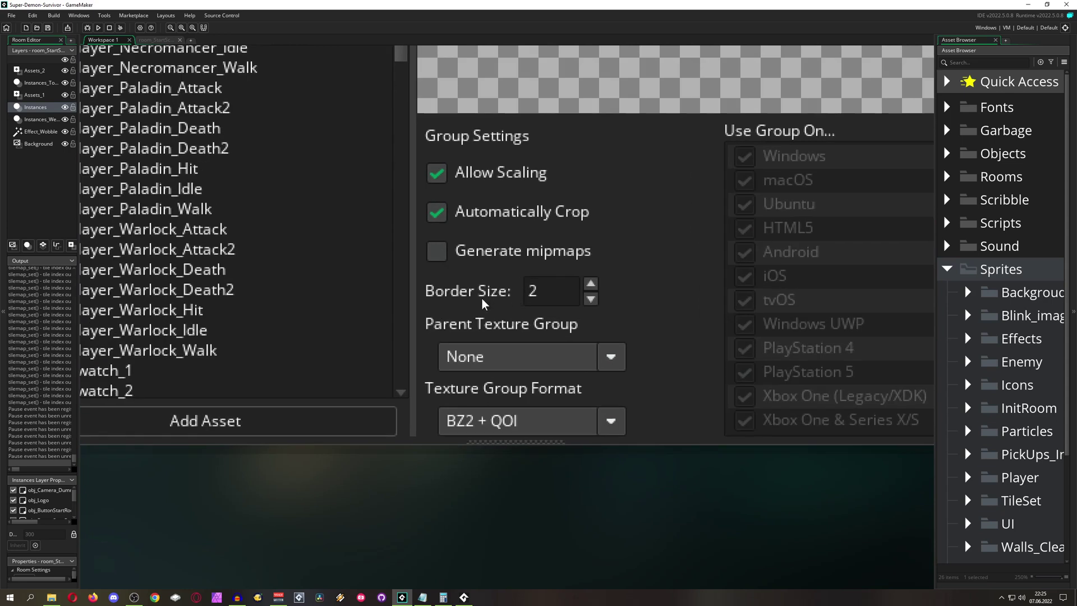
ctrl+scroll(517, 527, down, 1)
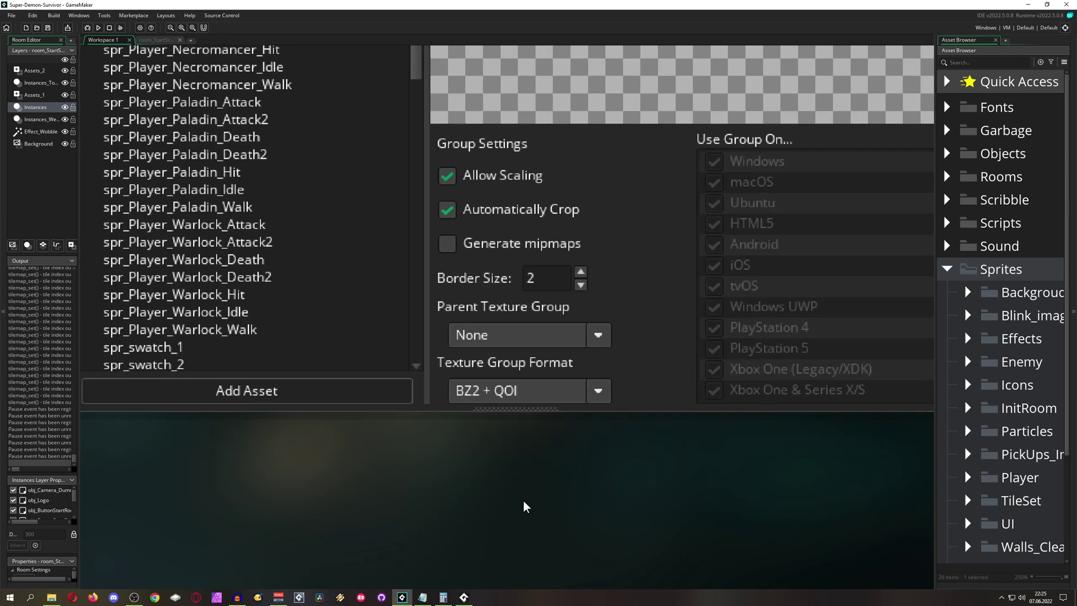
ctrl+scroll(563, 469, down, 1)
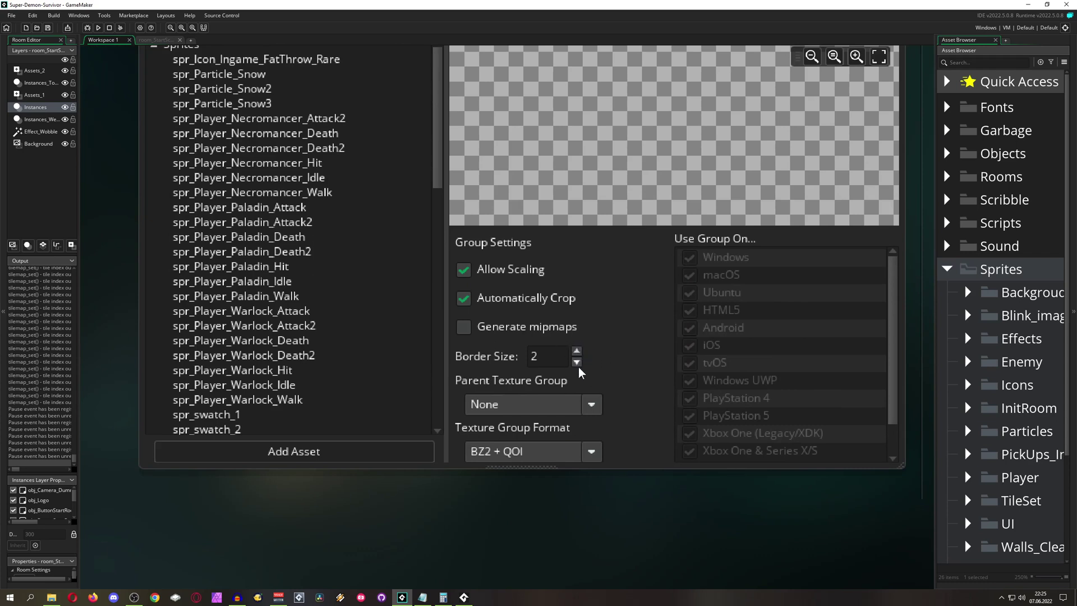
ctrl+scroll(599, 509, up, 1)
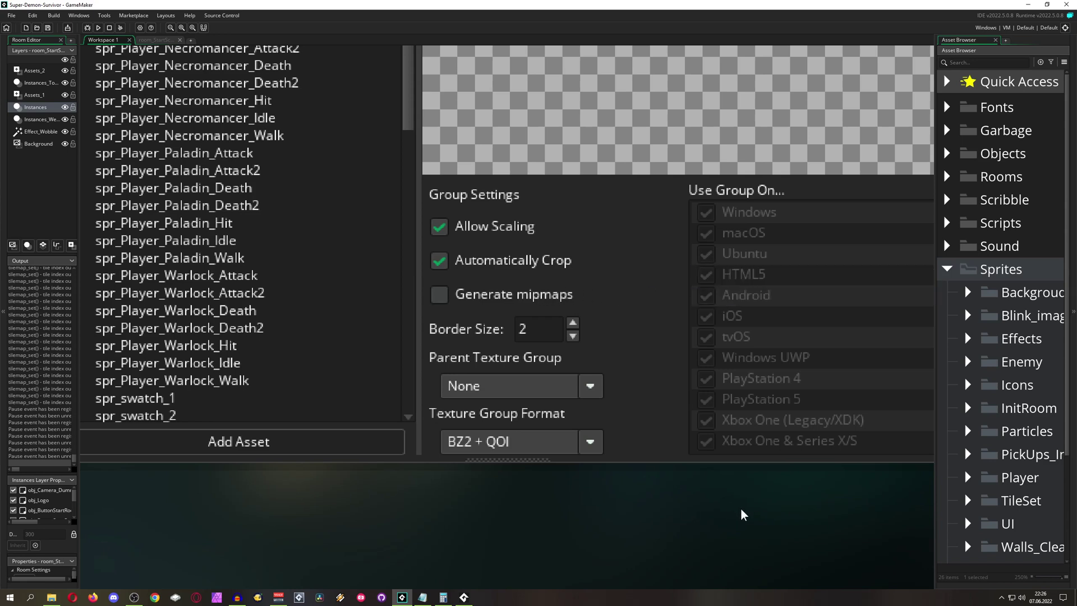
ctrl+scroll(741, 509, down, 5)
ctrl+scroll(740, 509, up, 4)
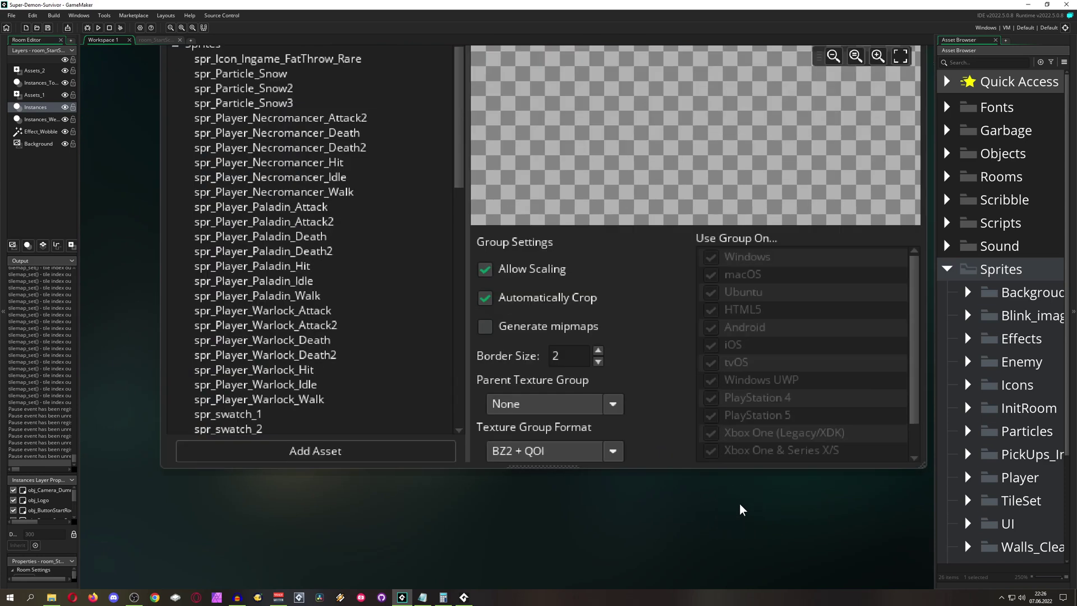
ctrl+scroll(712, 501, up, 1)
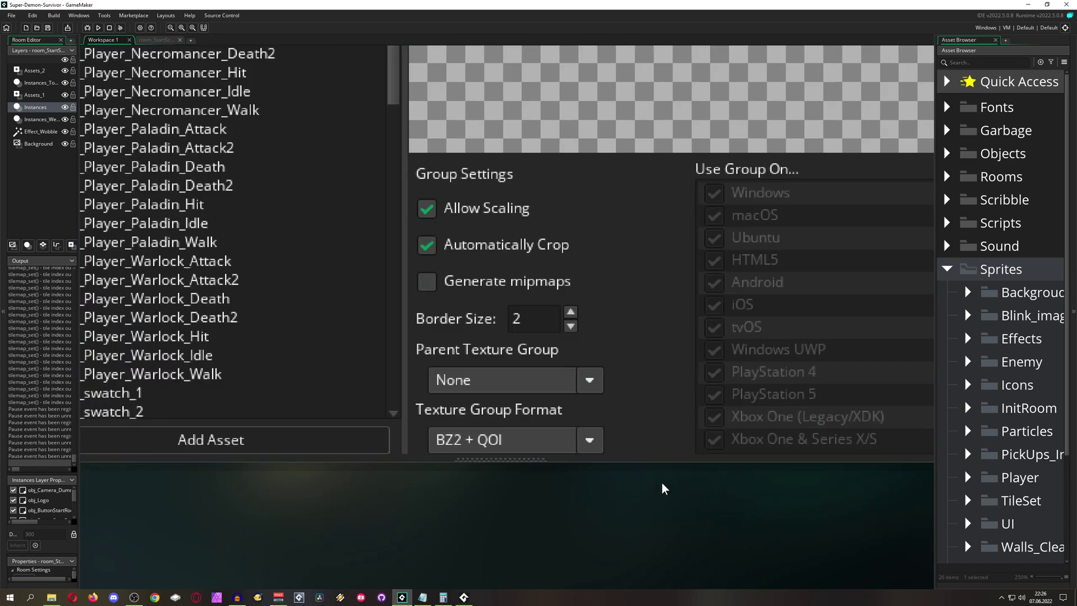
ctrl+scroll(470, 380, down, 1)
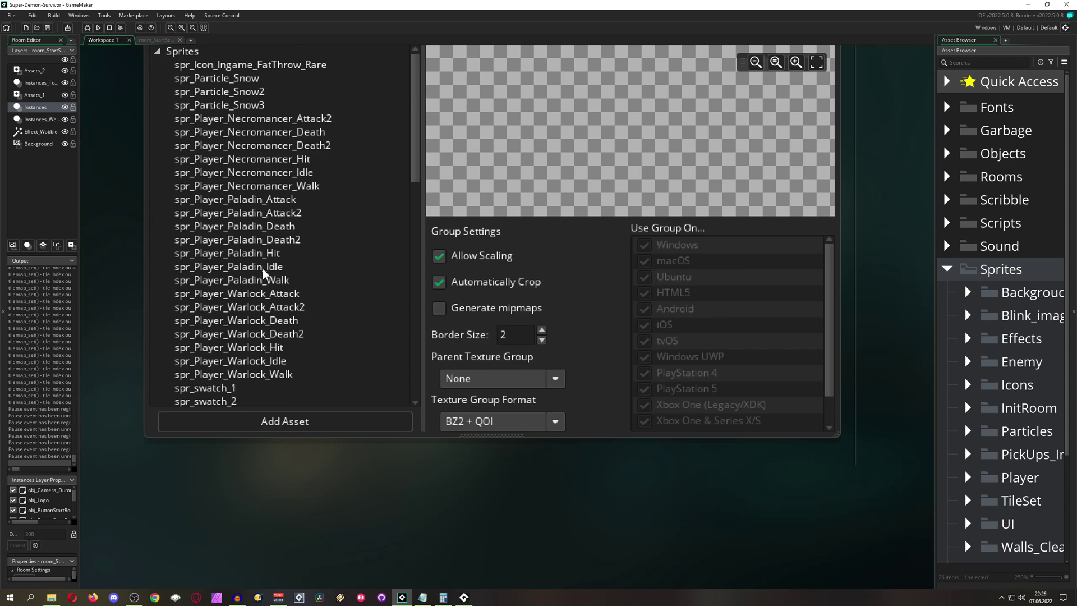
scroll(208, 496, up, 2)
scroll(125, 412, down, 2)
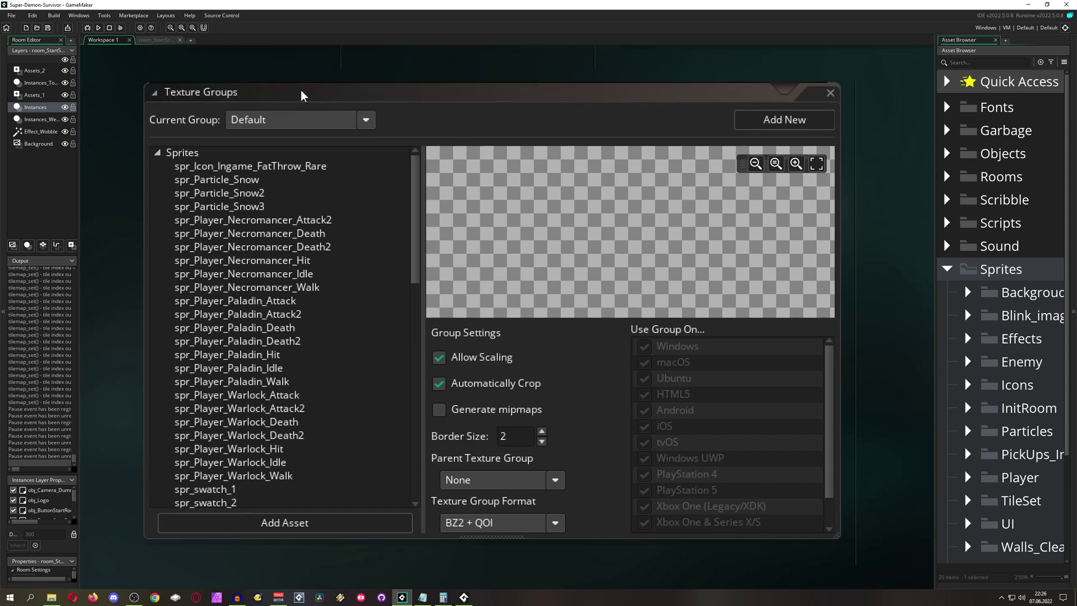
- Look through the list of texture groups, keeping Default as the current group, and return to its group settings
click(325, 120)
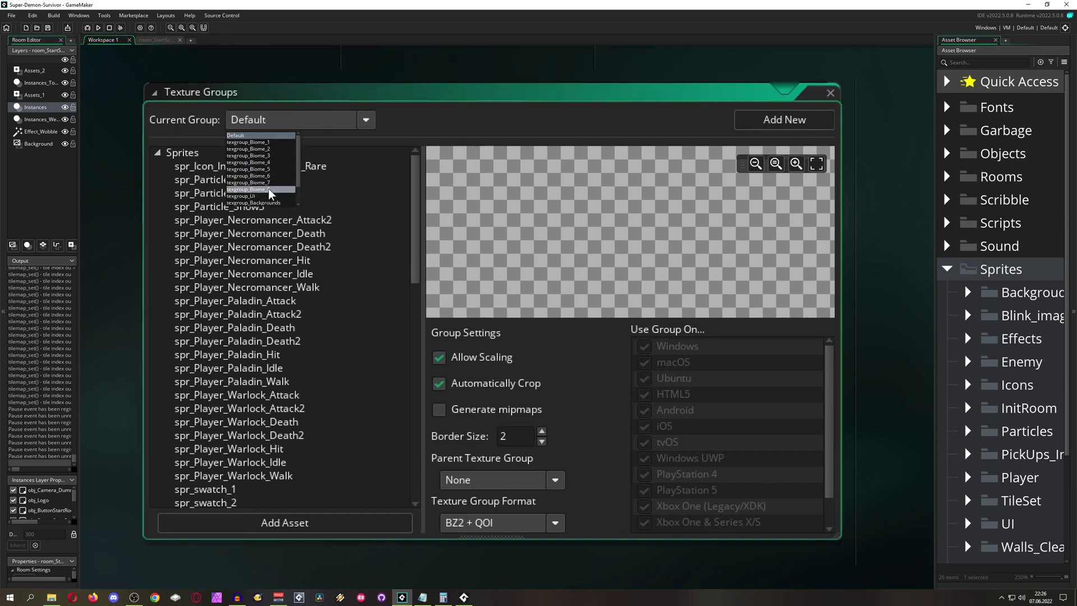
click(432, 552)
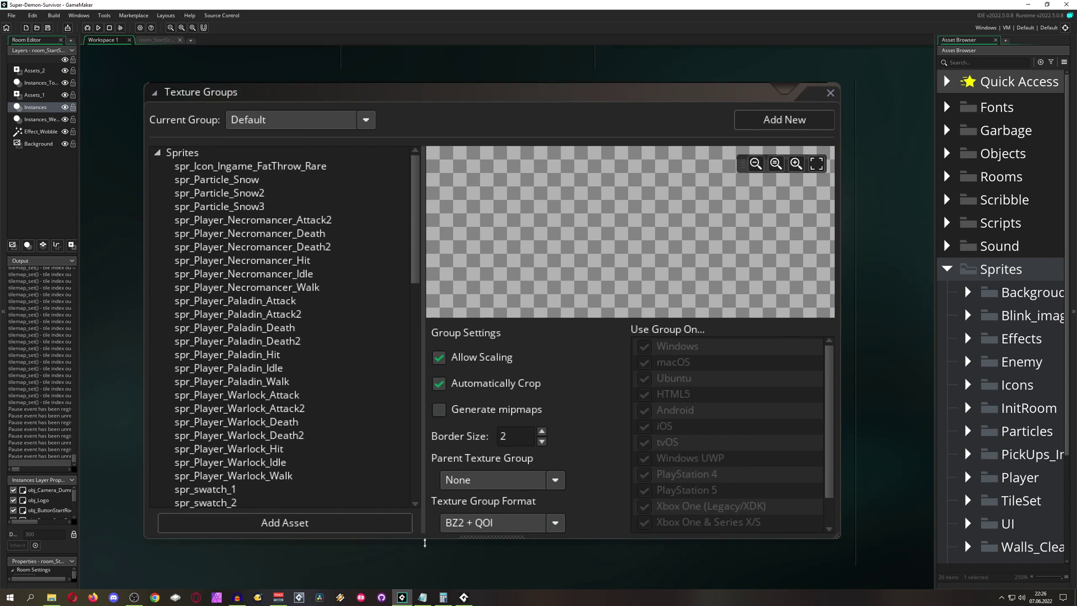
scroll(522, 353, down, 3)
ctrl+scroll(526, 369, up, 1)
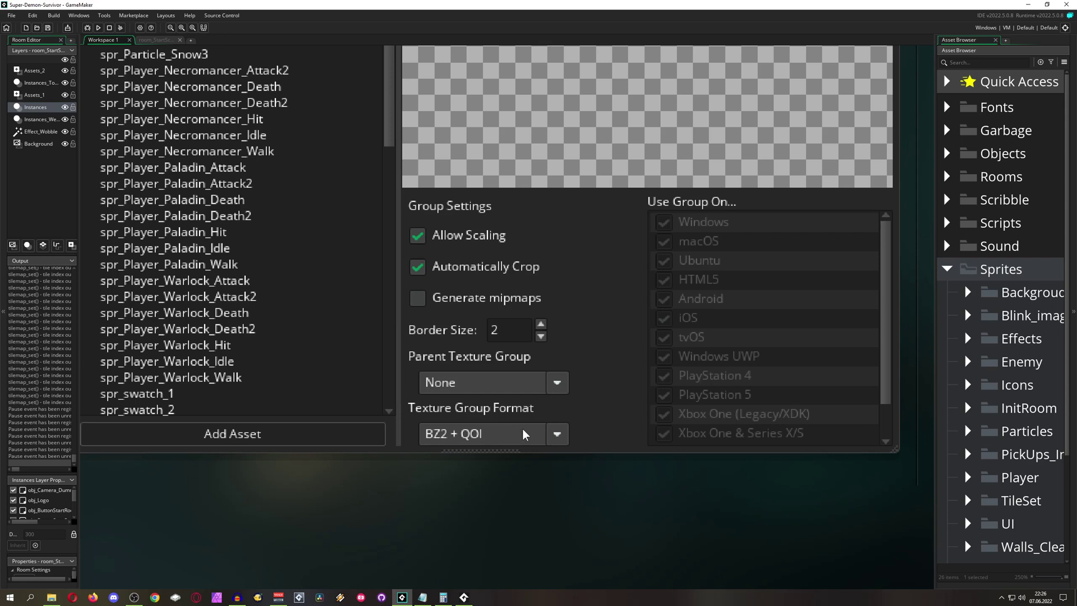
- Set the Default group's Texture Group Format to QOI
ctrl+scroll(583, 391, down, 2)
click(554, 432)
click(473, 448)
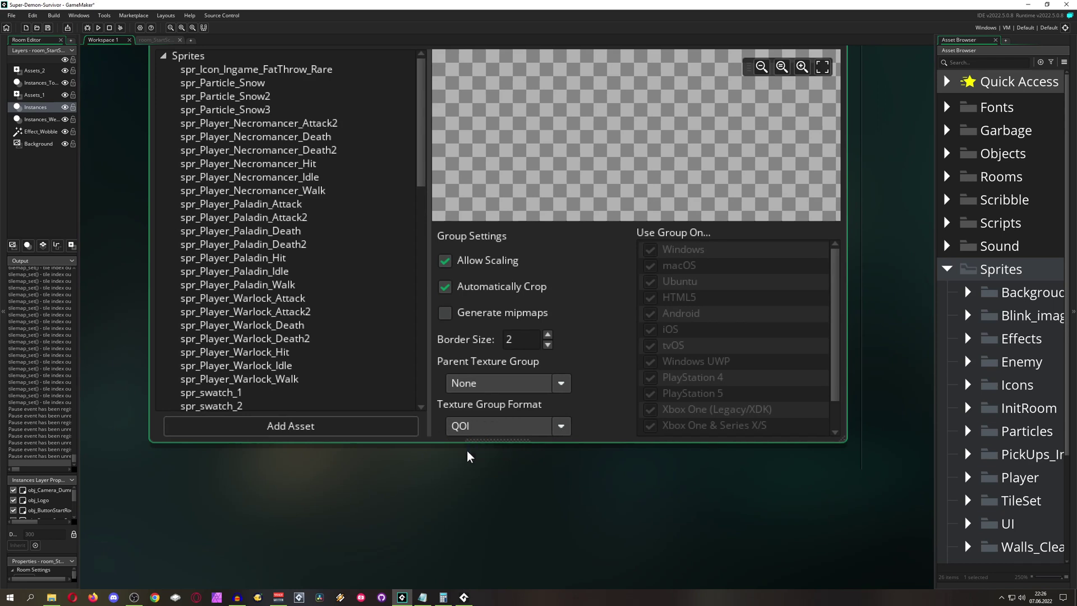
- Set the Default group's Texture Group Format back to BZ2 + QOI and review the available formats again
ctrl+scroll(470, 484, up, 2)
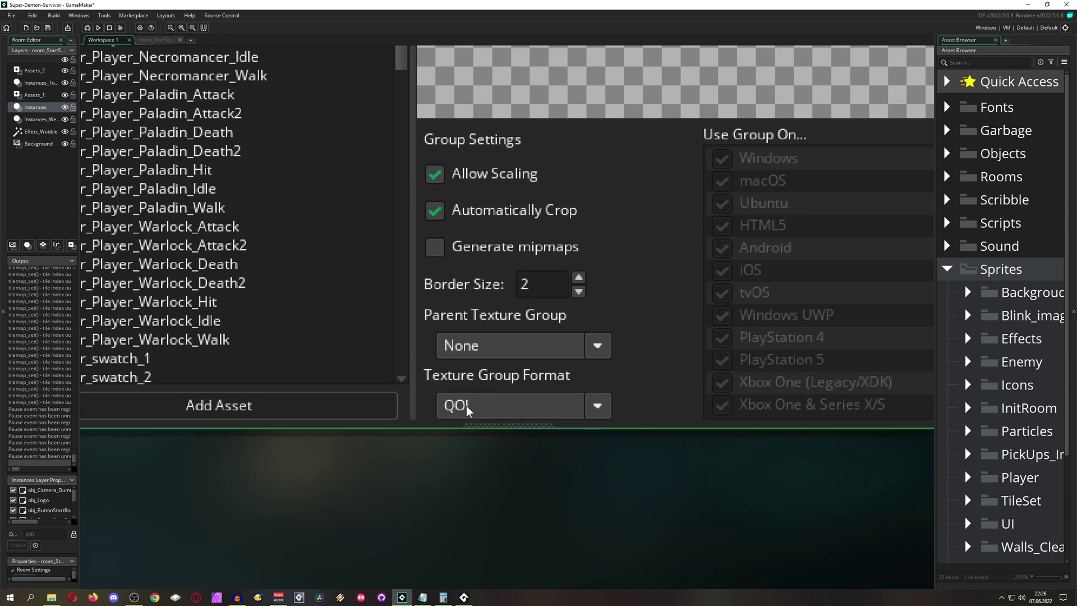
click(466, 410)
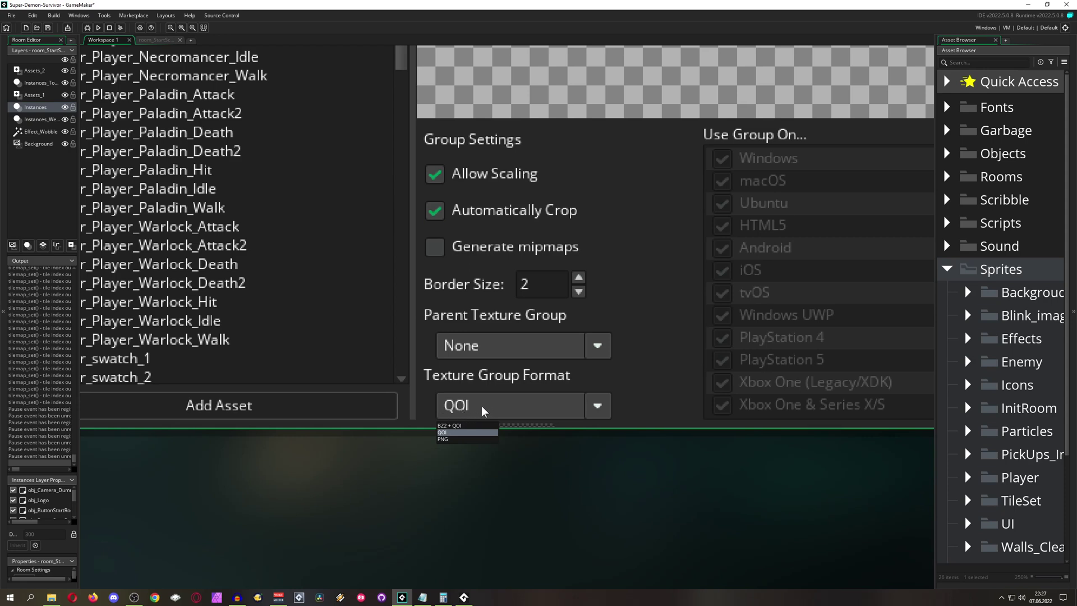
click(469, 408)
click(469, 409)
click(460, 425)
click(511, 418)
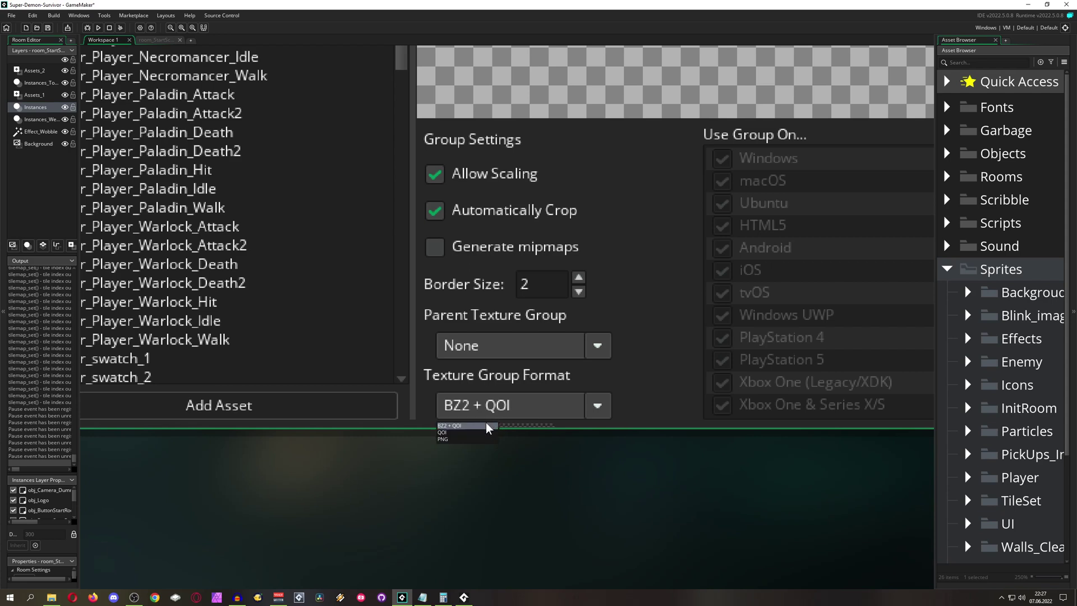
click(463, 436)
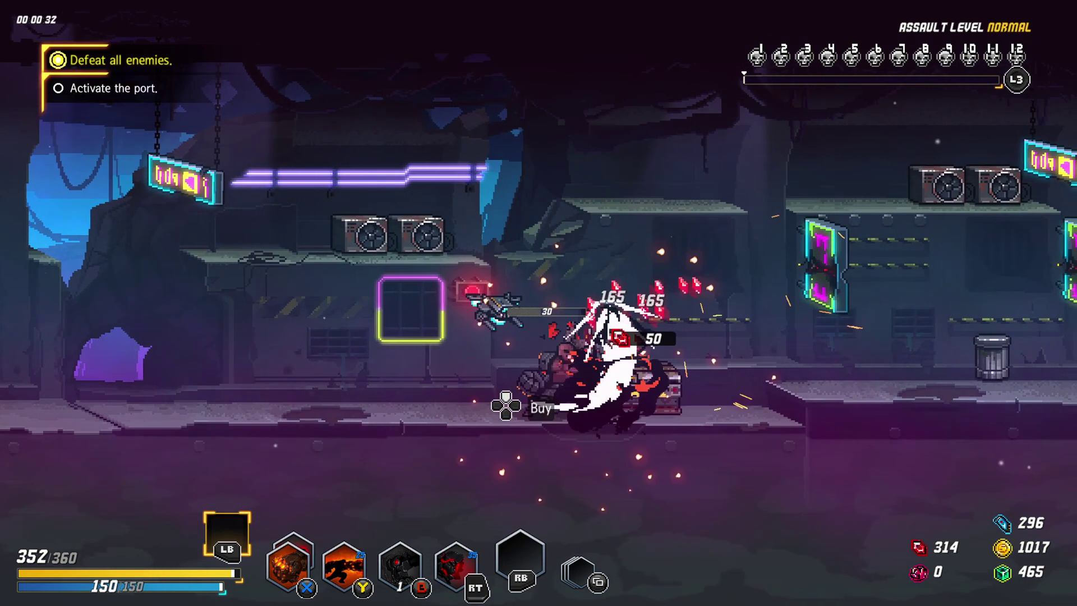
key(Up)
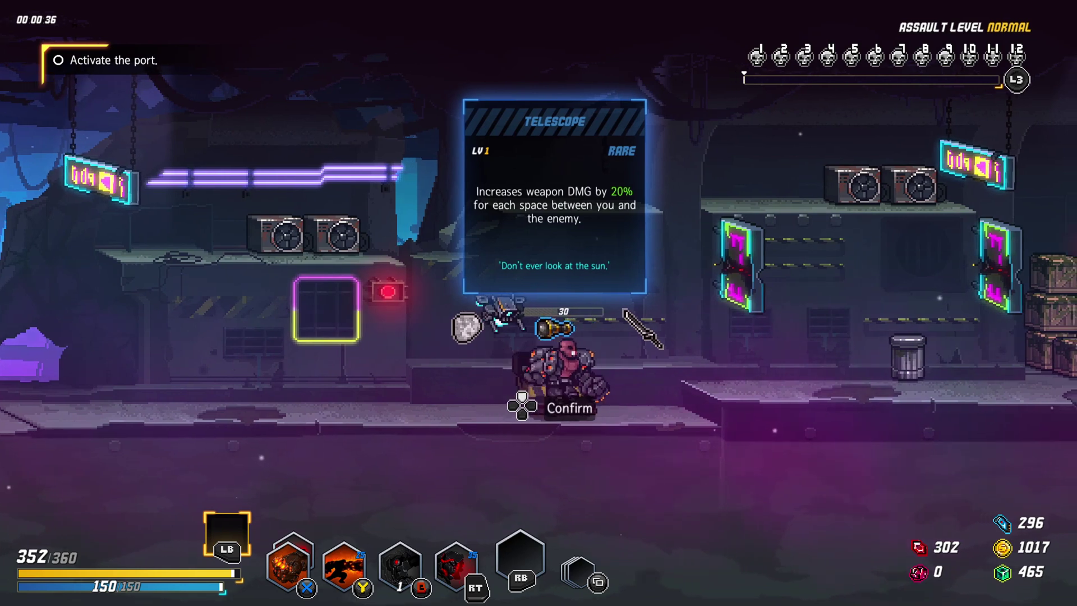
key(Left)
key(Right)
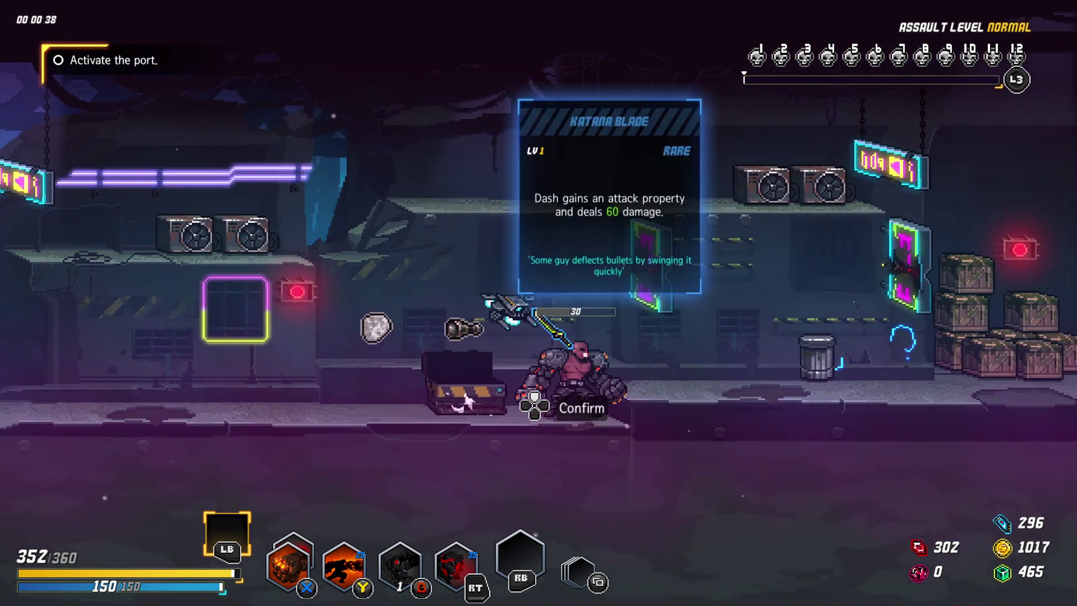
key(Up)
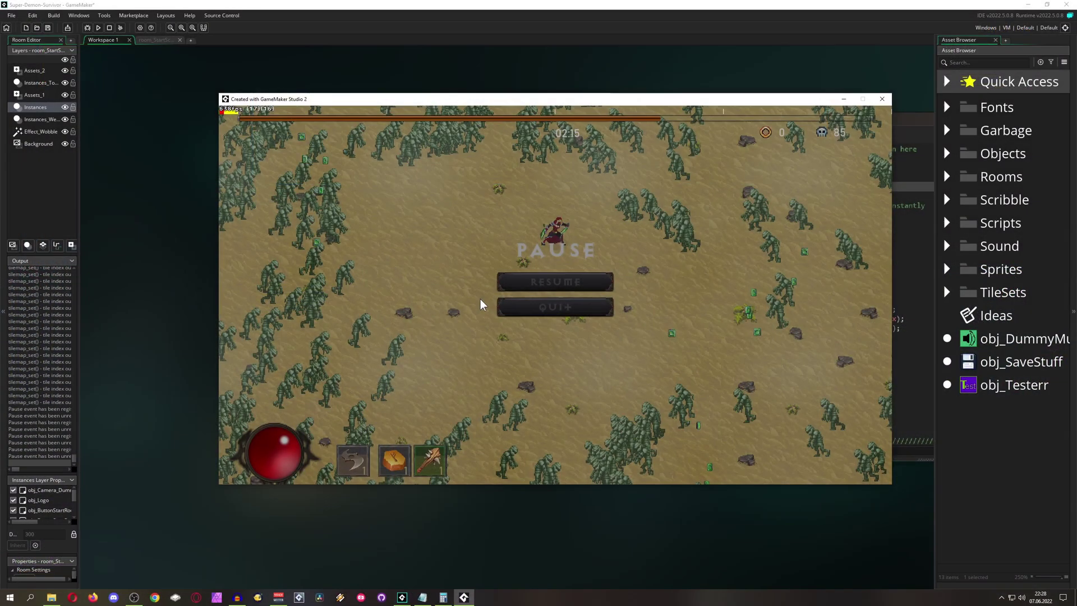
- Expand the Sprites folder in the Asset Browser and switch back to the running game window
double_click(965, 268)
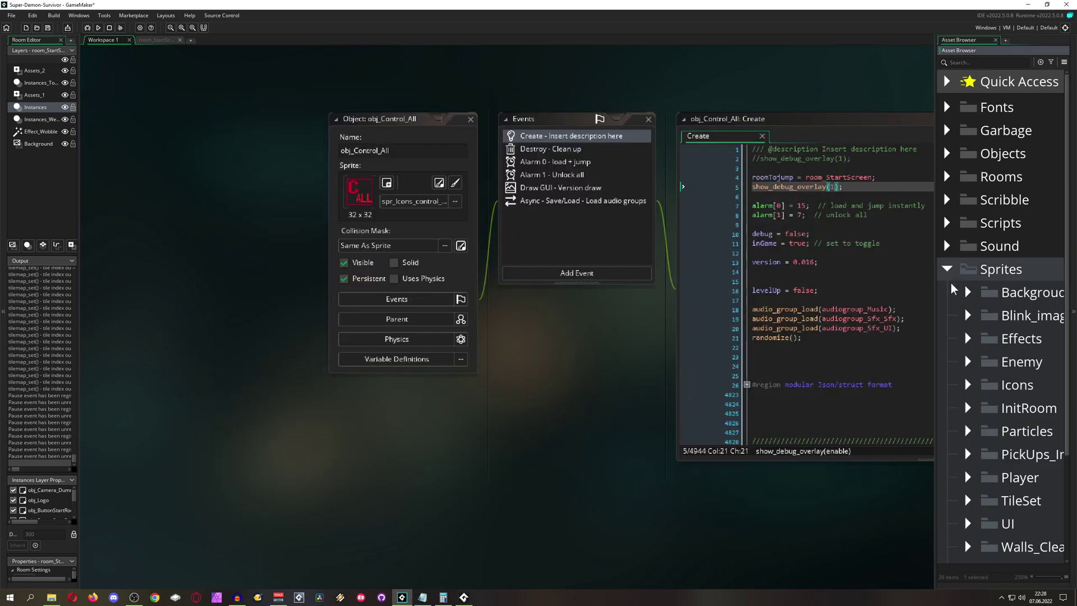
click(463, 596)
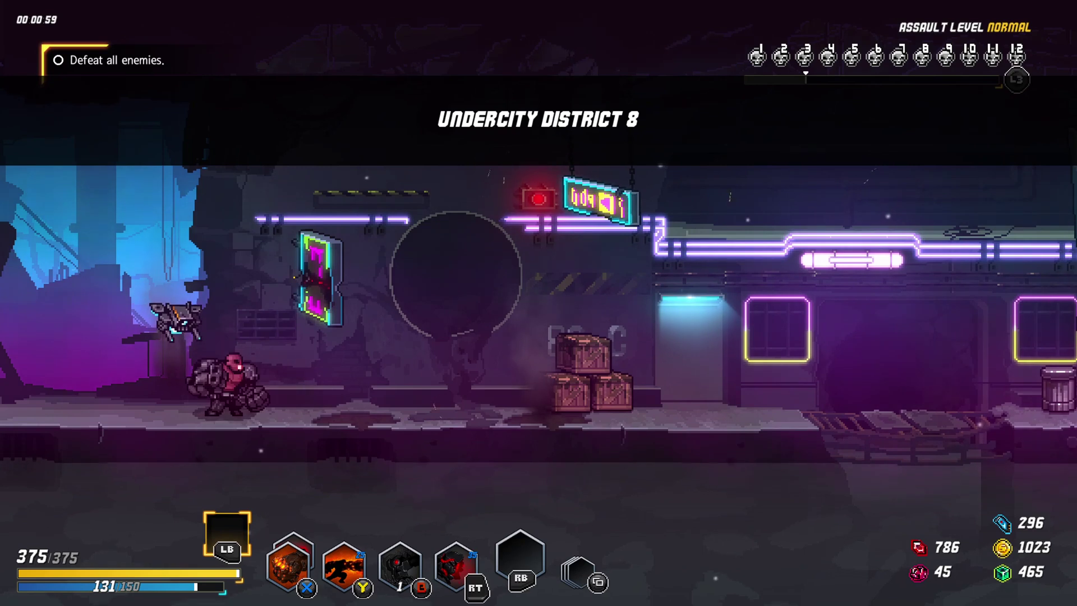
key(Right)
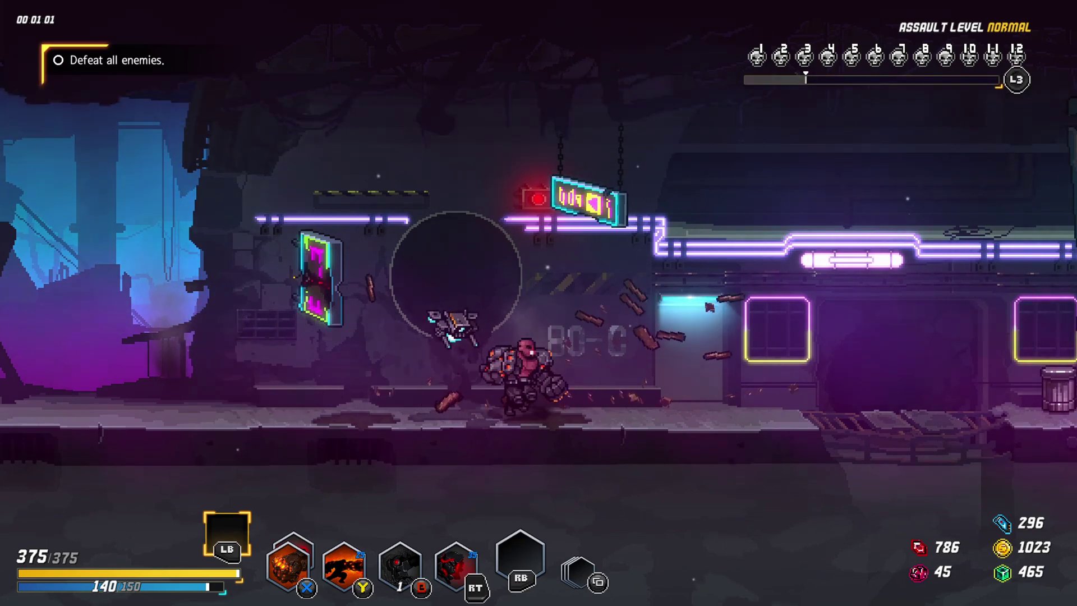
key(Right)
key(x)
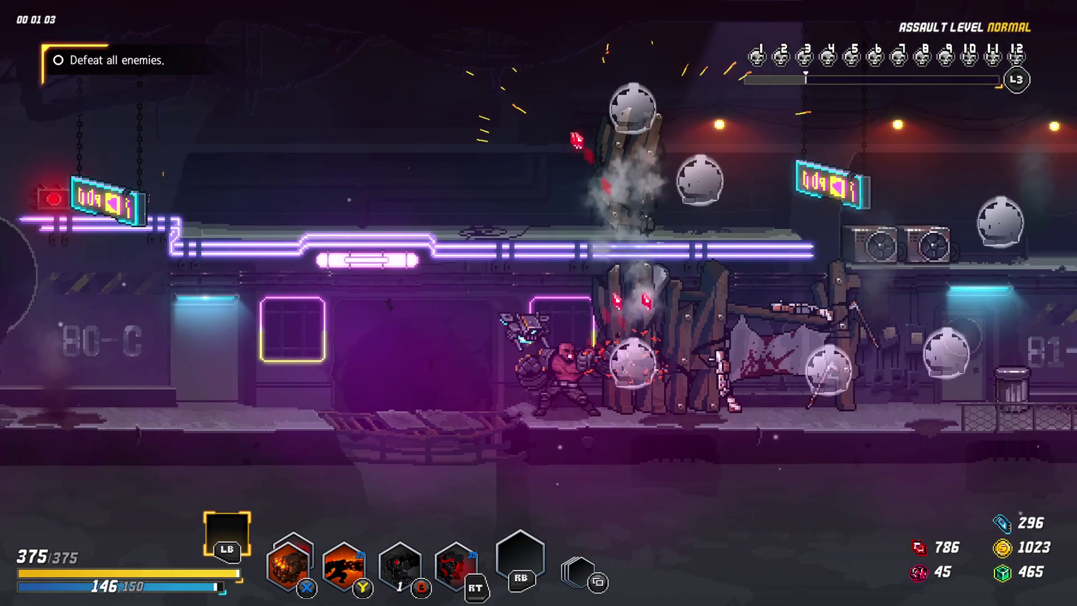
key(x)
key(Right)
key(y)
key(space)
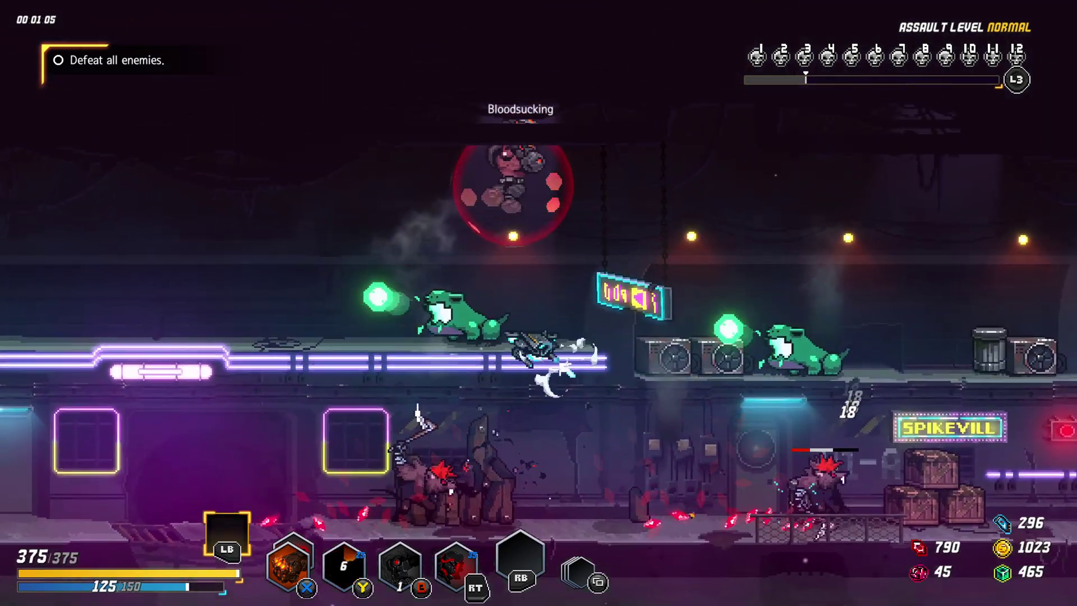
key(x)
key(space)
key(Right)
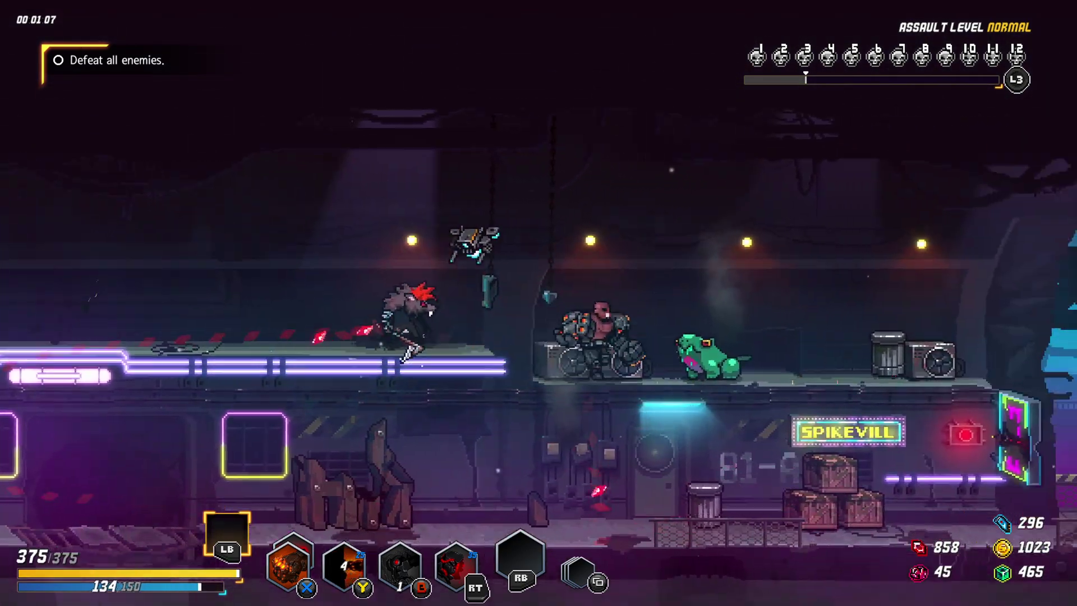